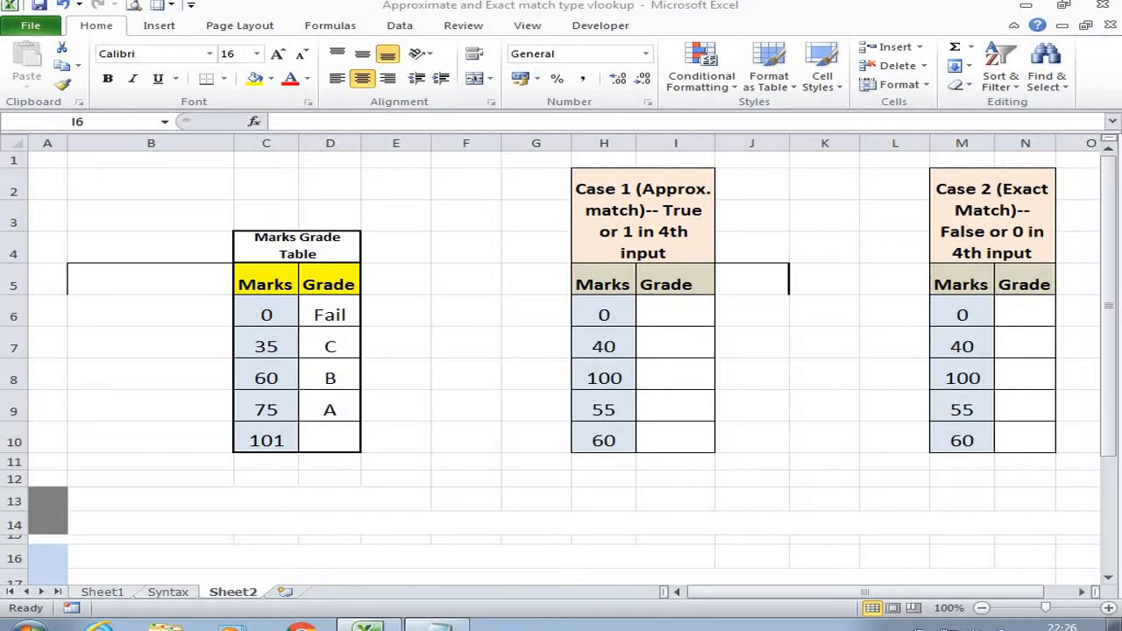
Examine the Case 1 and Case 2 headings, their empty Grade cells and the Marks Grade Table in C5:D10.
left_click(675, 312)
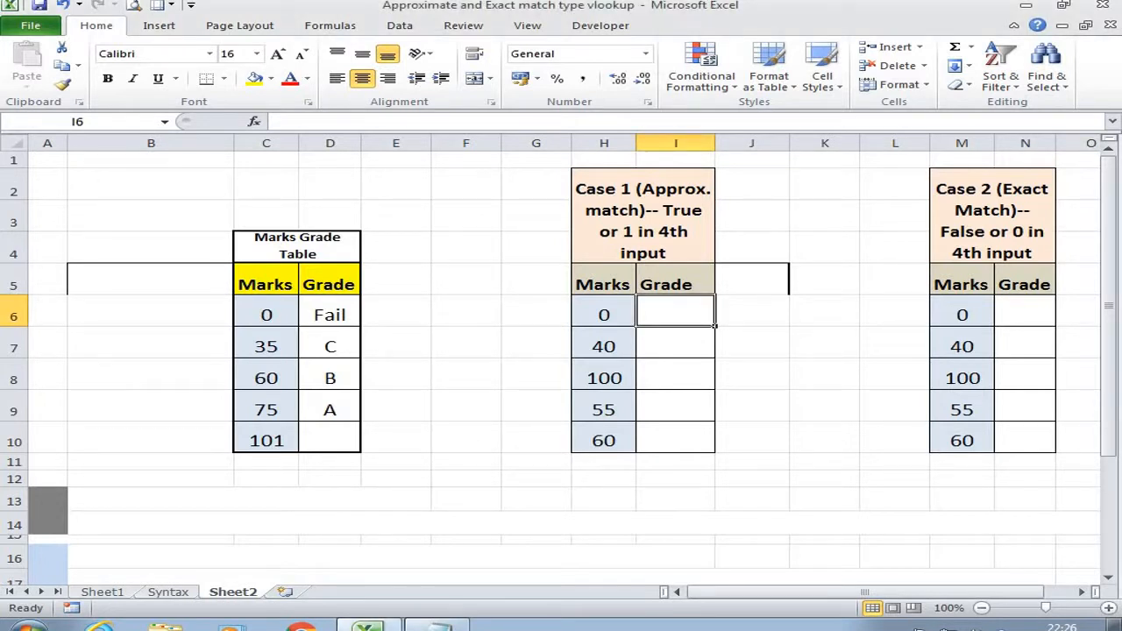
left_click(643, 216)
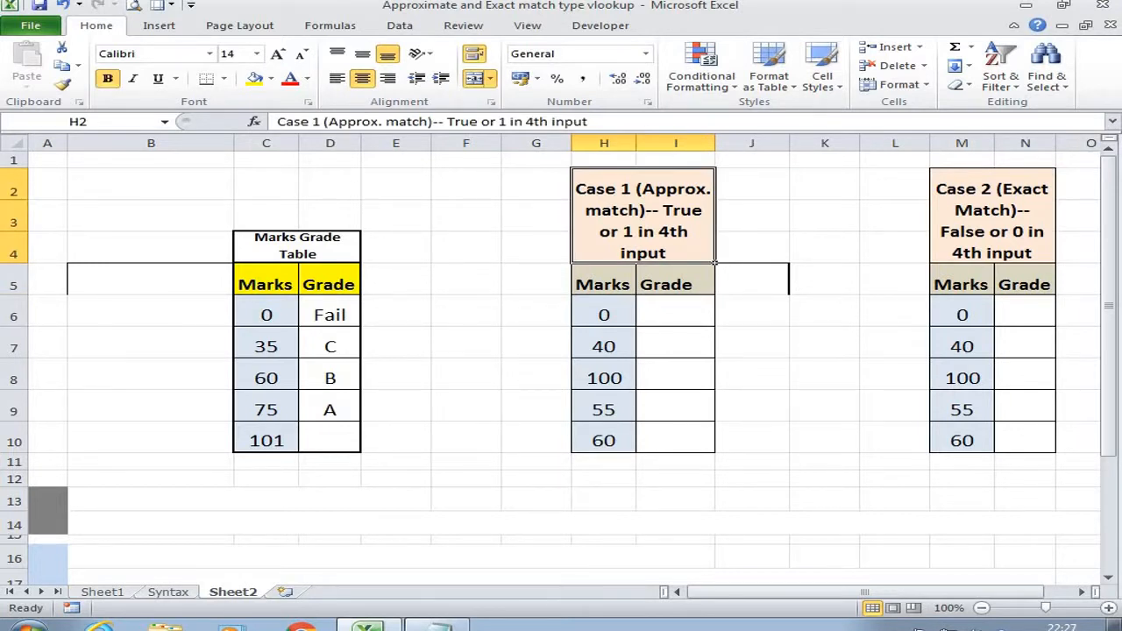
left_click(993, 216)
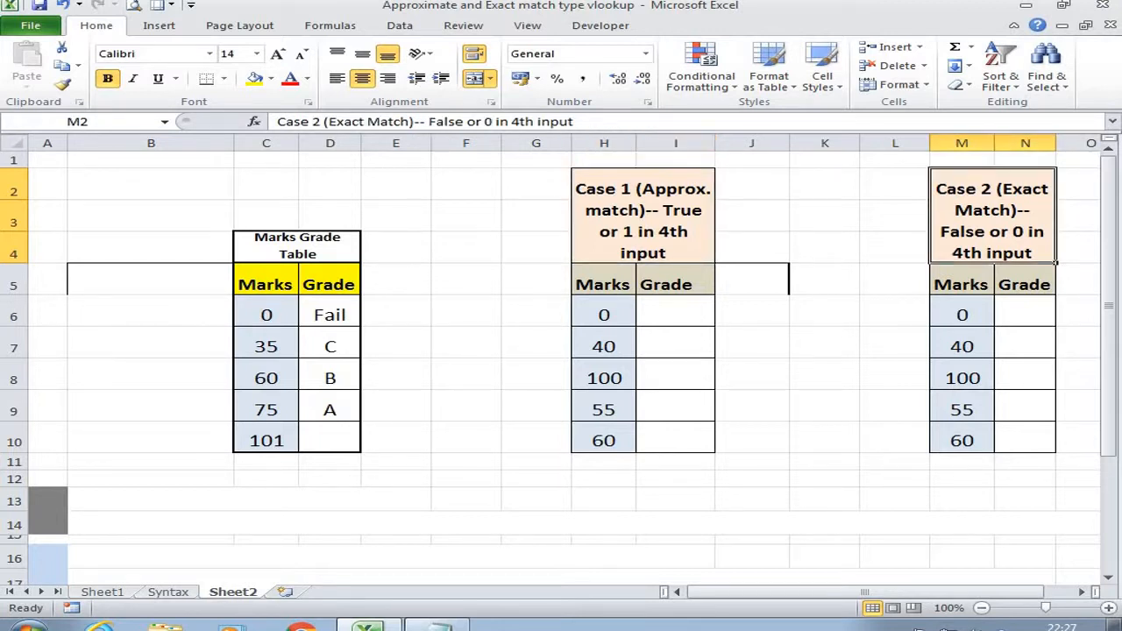
left_click_drag(1025, 314, 1025, 343)
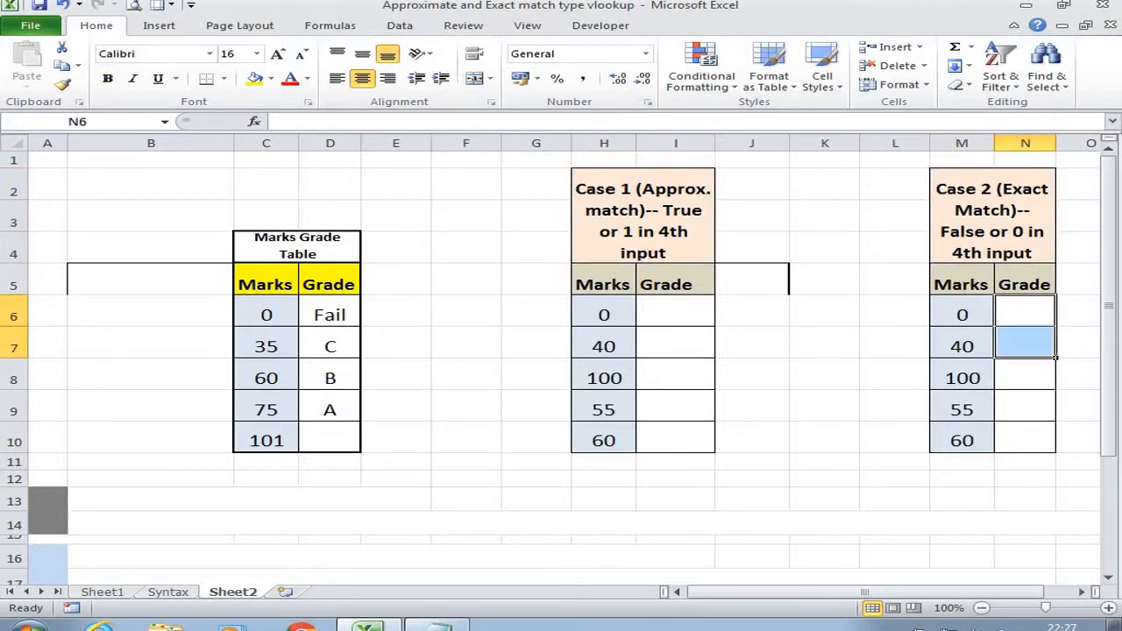
left_click(330, 344)
left_click_drag(266, 284, 330, 440)
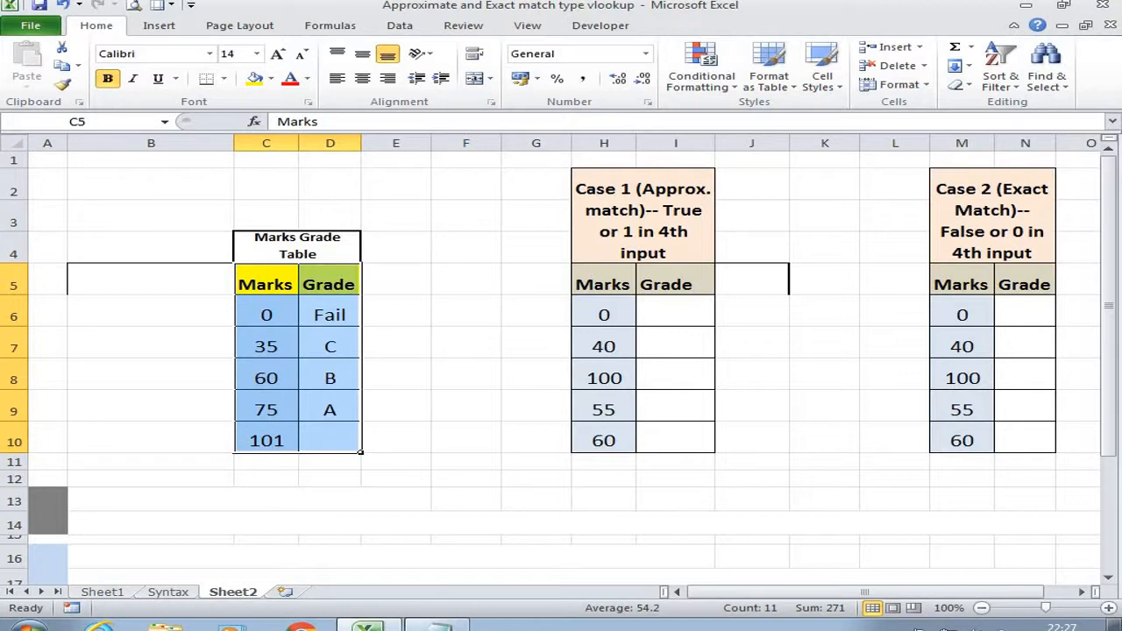
Start a VLOOKUP formula in Case 1 Grade cell I6 with H6 as the lookup value.
left_click(675, 312)
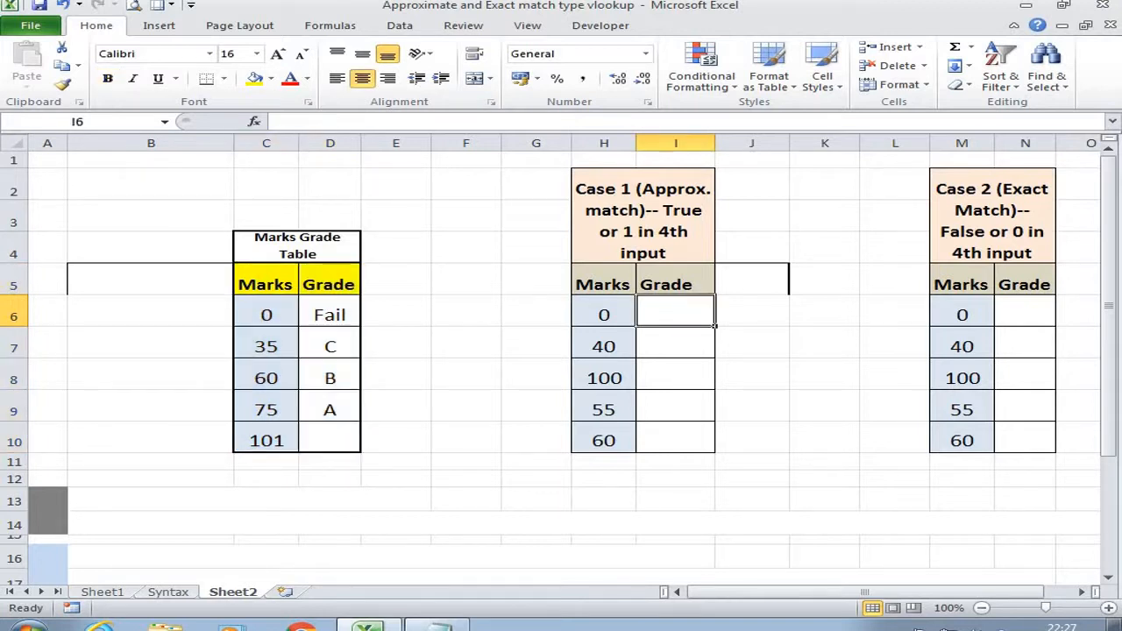
type("=")
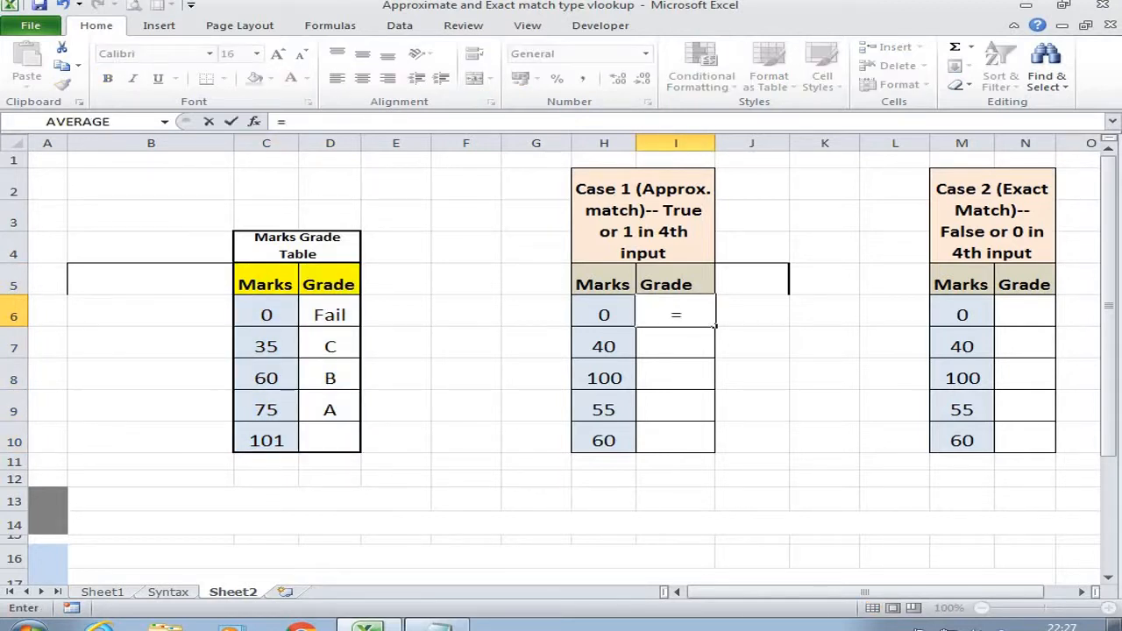
type("VLOOKUP(")
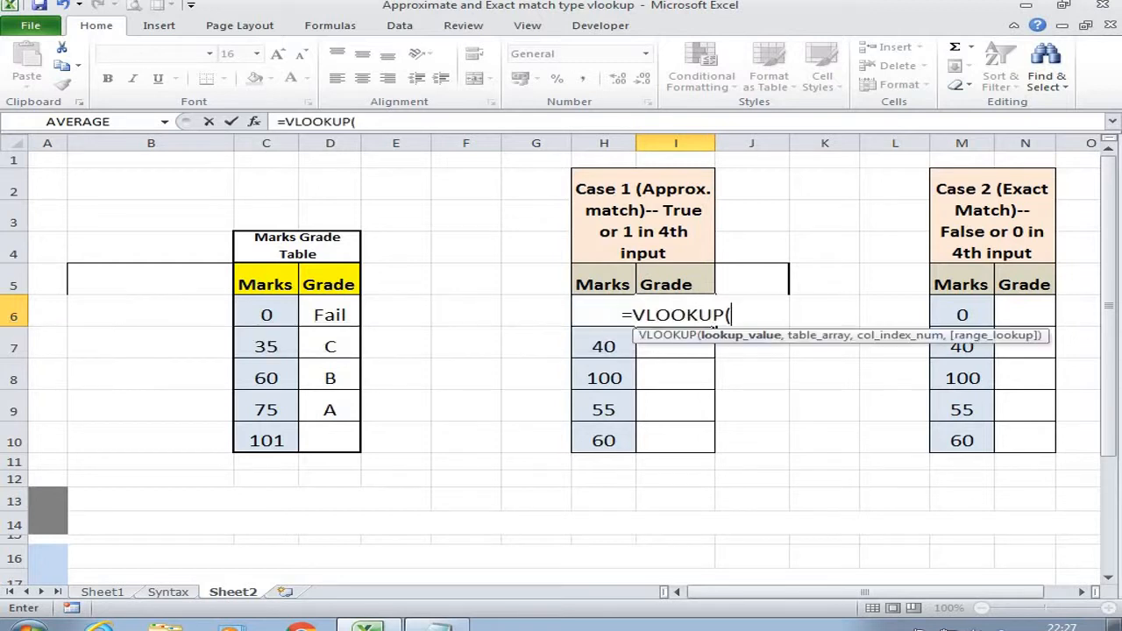
key("Left")
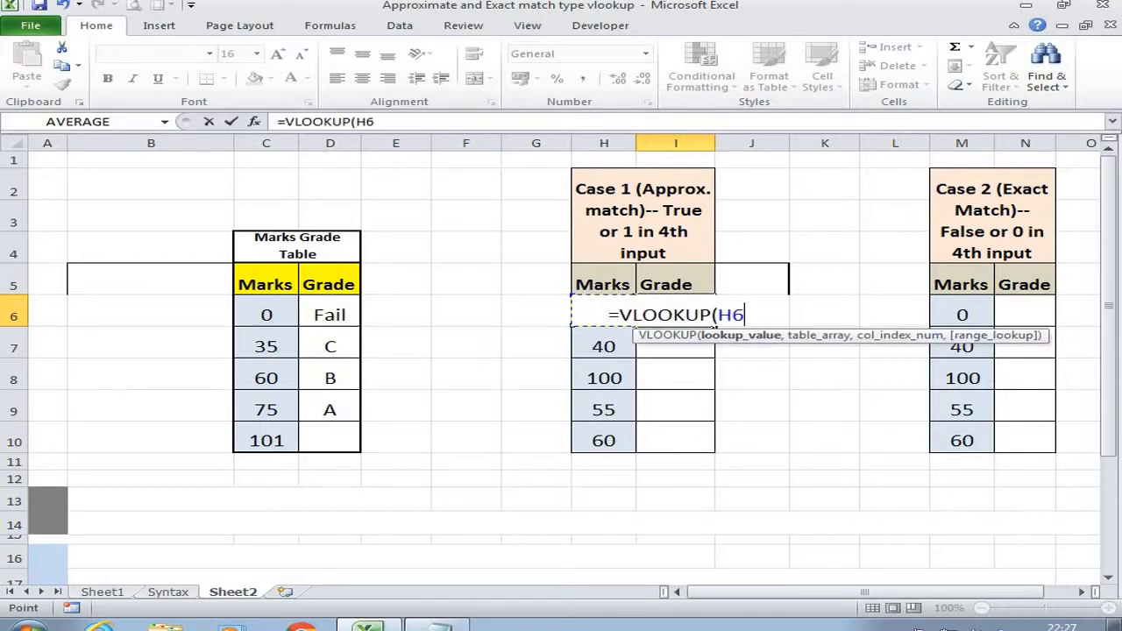
type(",")
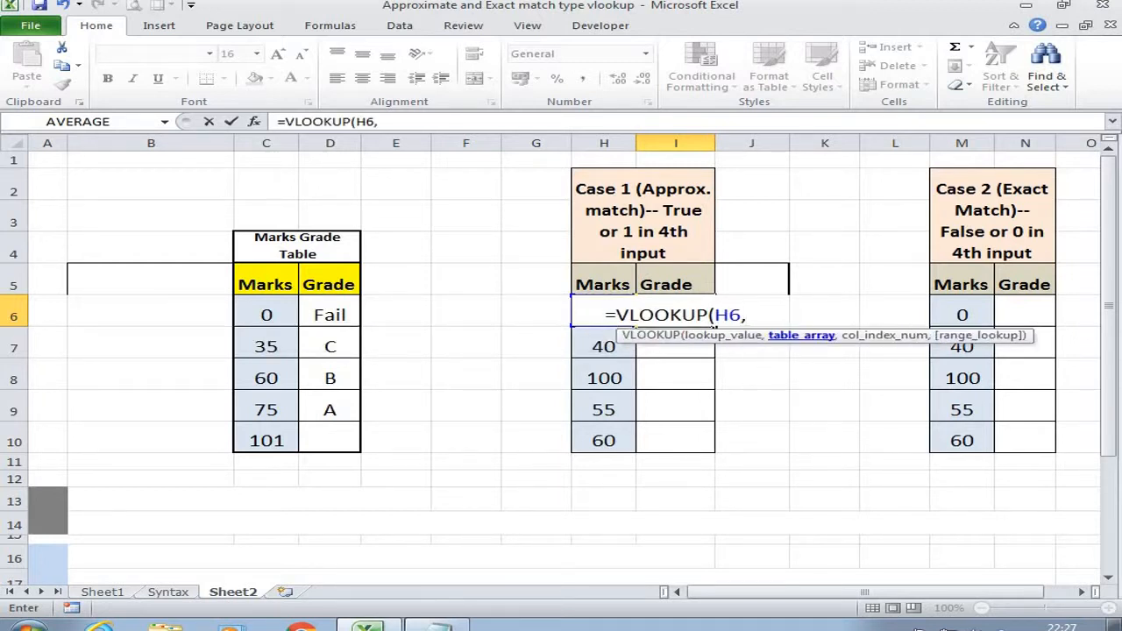
Set the formula's table array to the Marks Grade Table as the absolute range $C$5:$D$10.
key("Left")
key("Left")
key("Left")
key("Left")
key("Left")
key("Left")
key("Up")
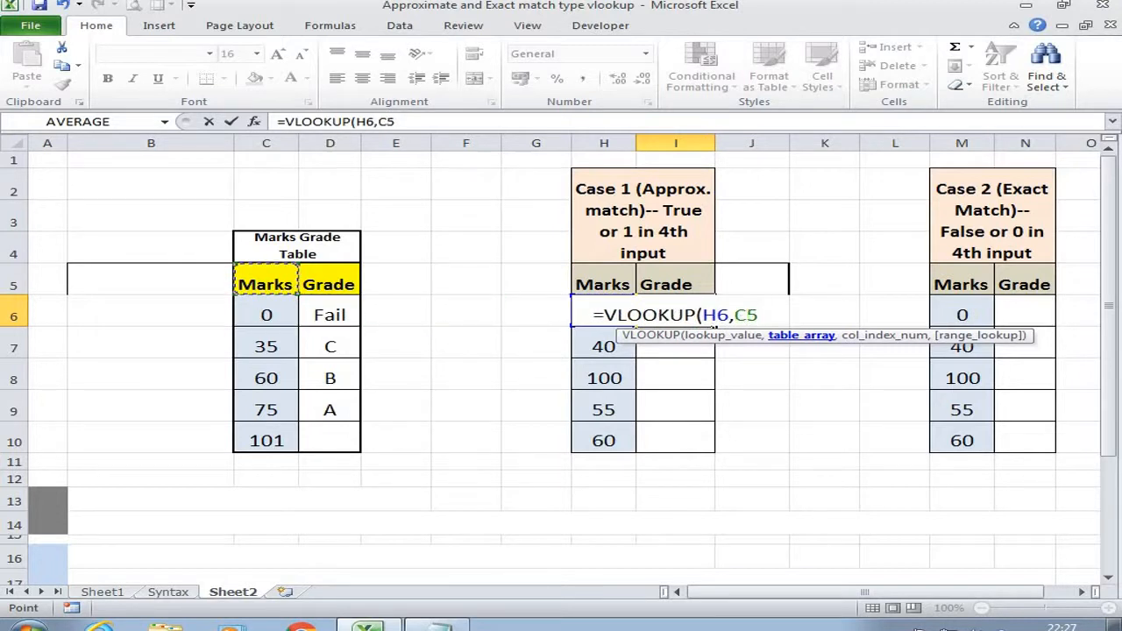
key("shift+Right")
key("shift+Down")
key("shift+Down")
key("shift+Down")
key("shift+Down")
key("shift+Down")
key("shift+Down")
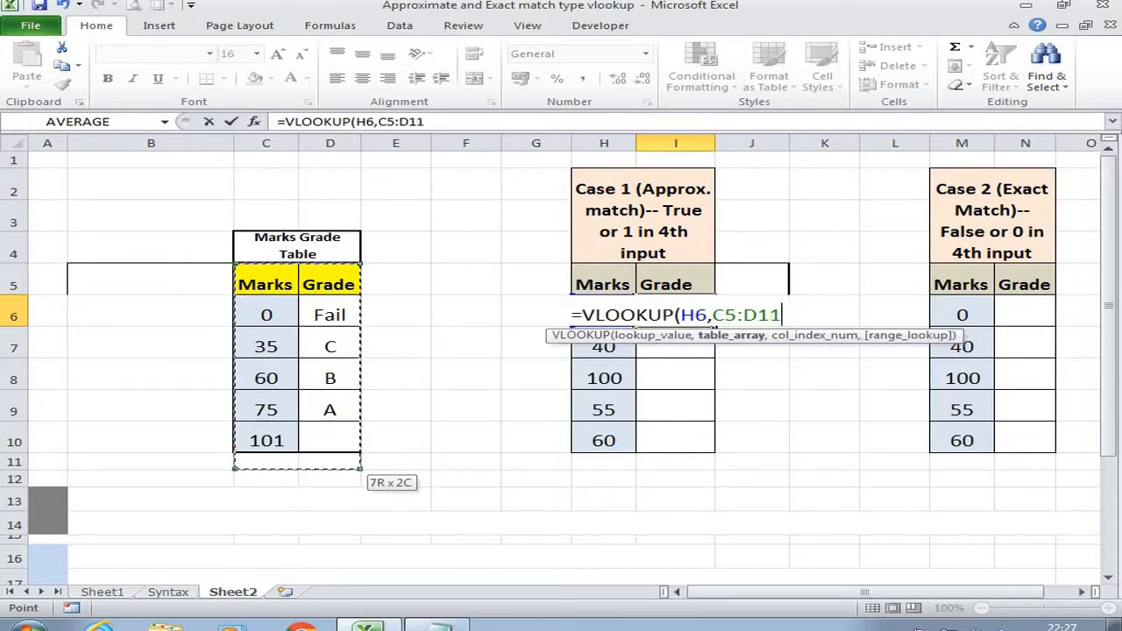
key("shift+Up")
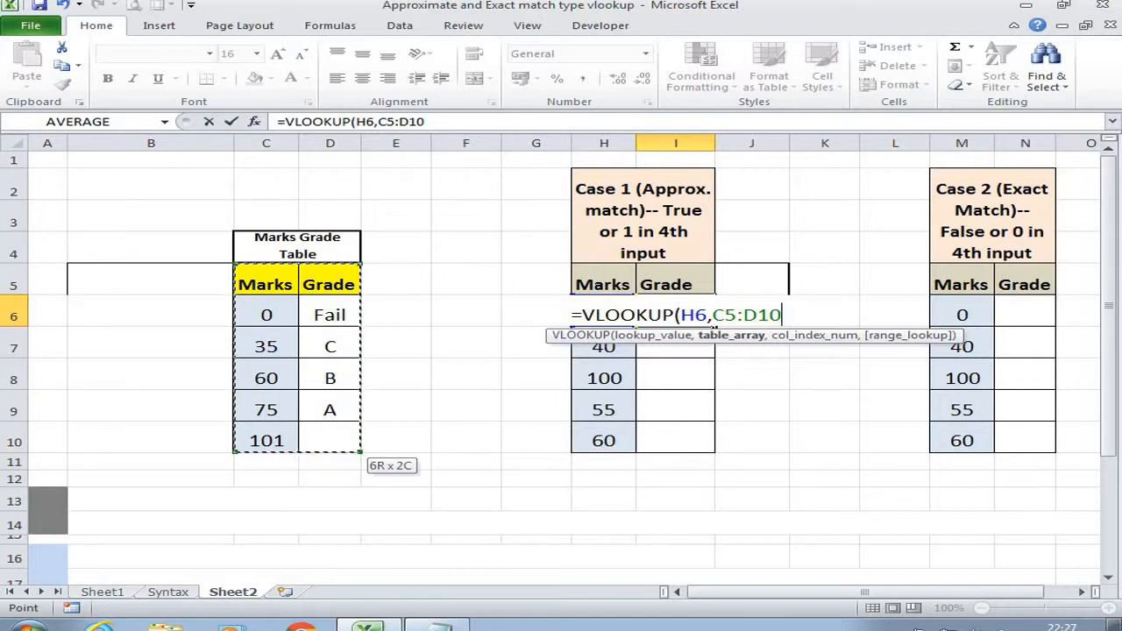
key("F4")
type(",")
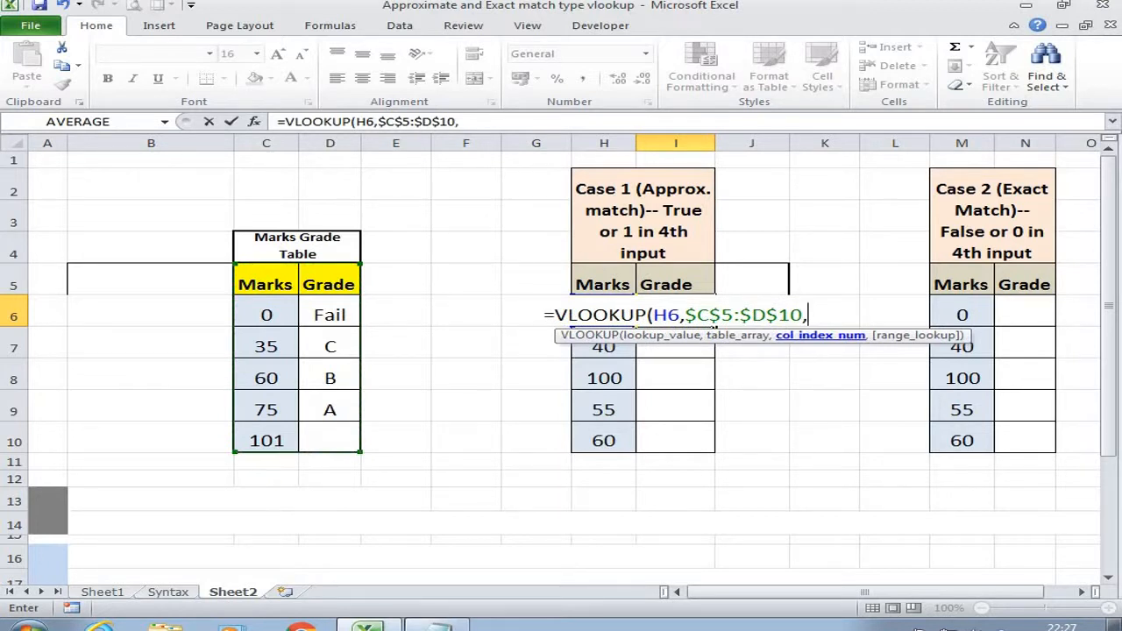
Complete the I6 formula with column index 2 and TRUE for an approximate match.
type("2")
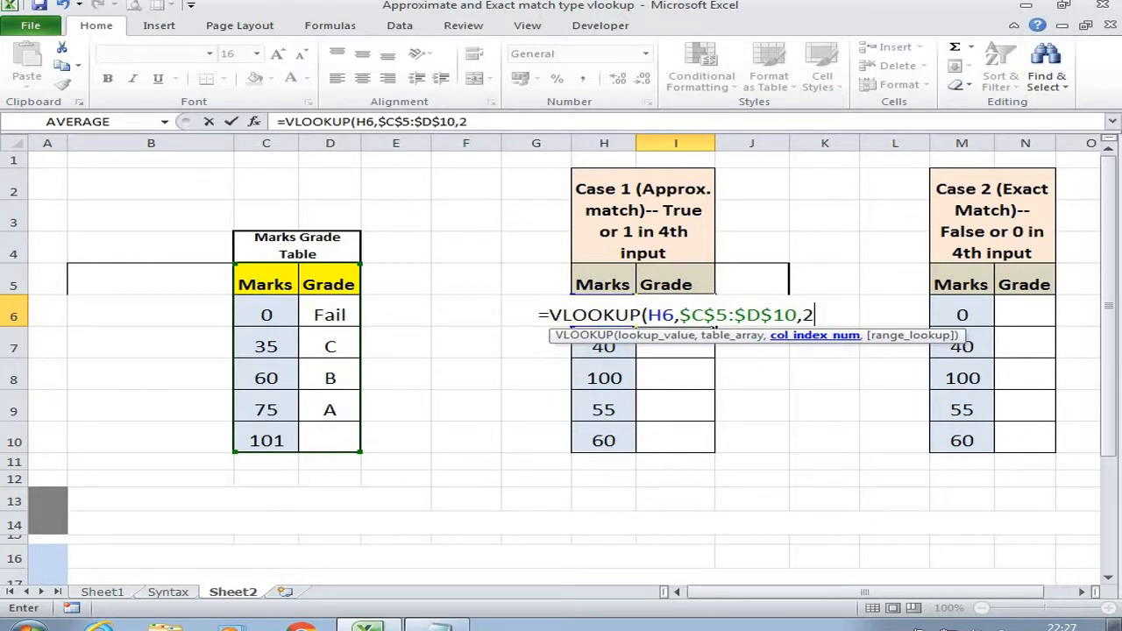
type(",")
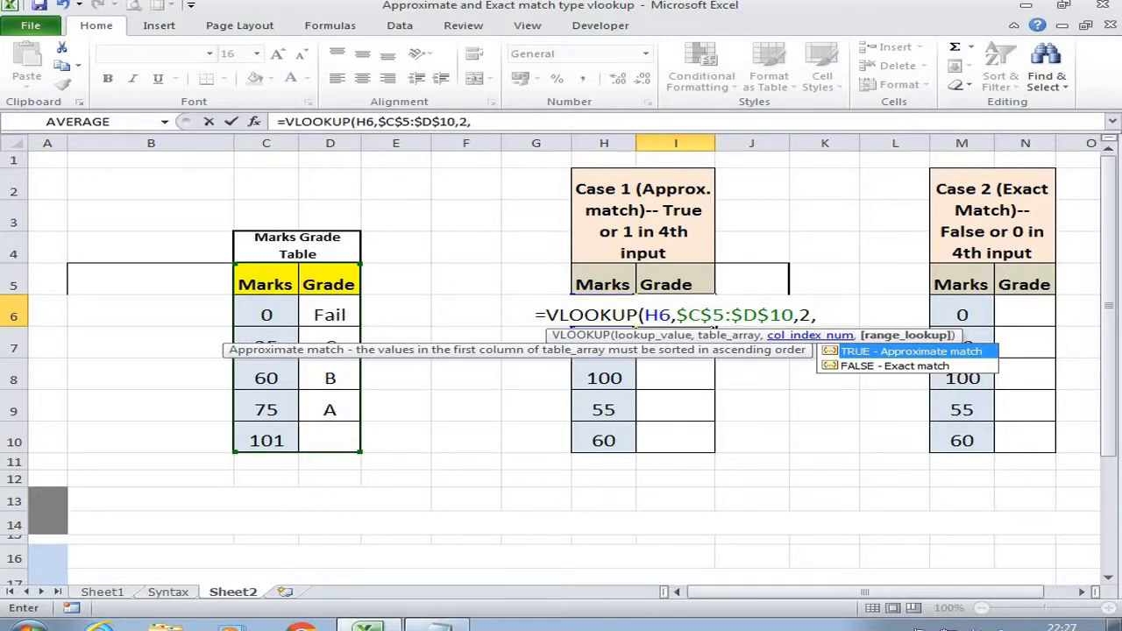
key("Tab")
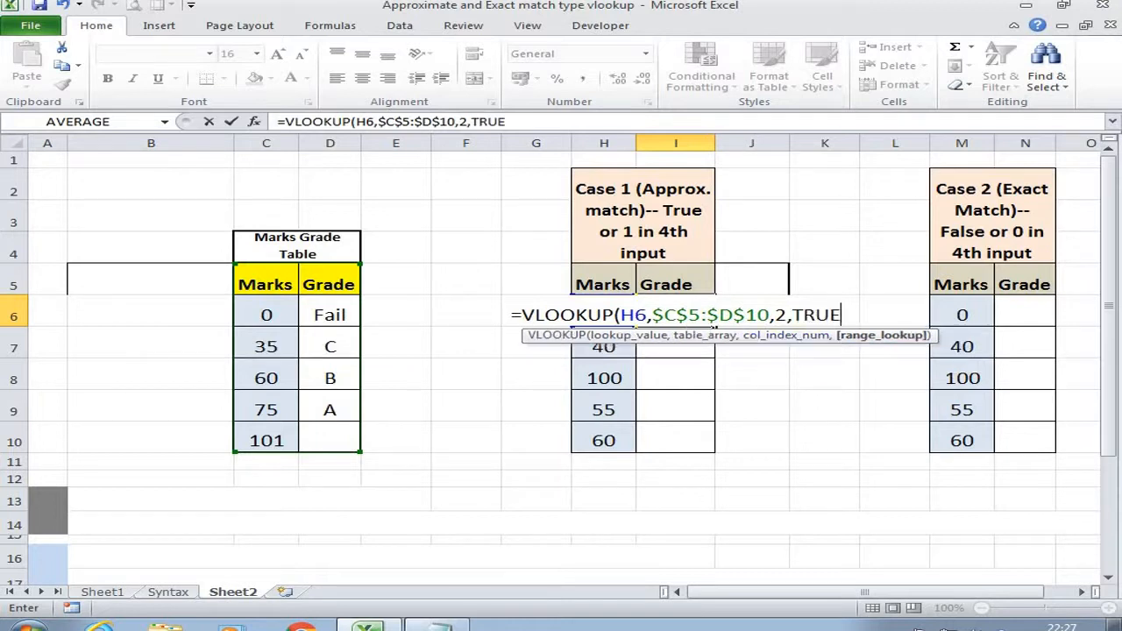
key("Return")
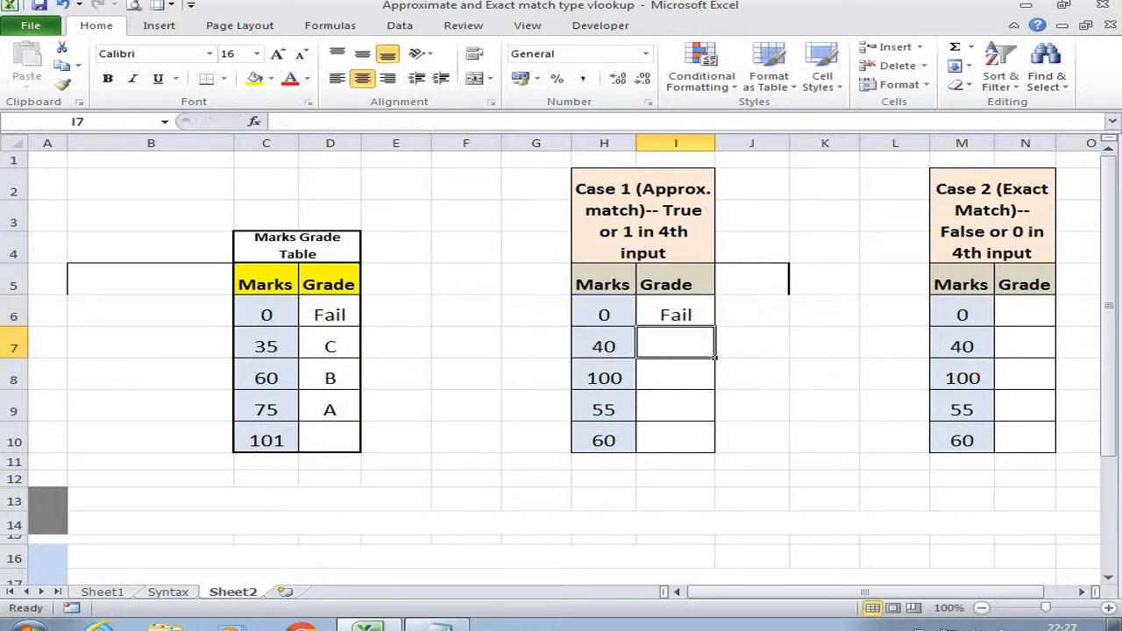
Copy the VLOOKUP formula from I6 into the Case 1 Grade cells down to I10.
key("Up")
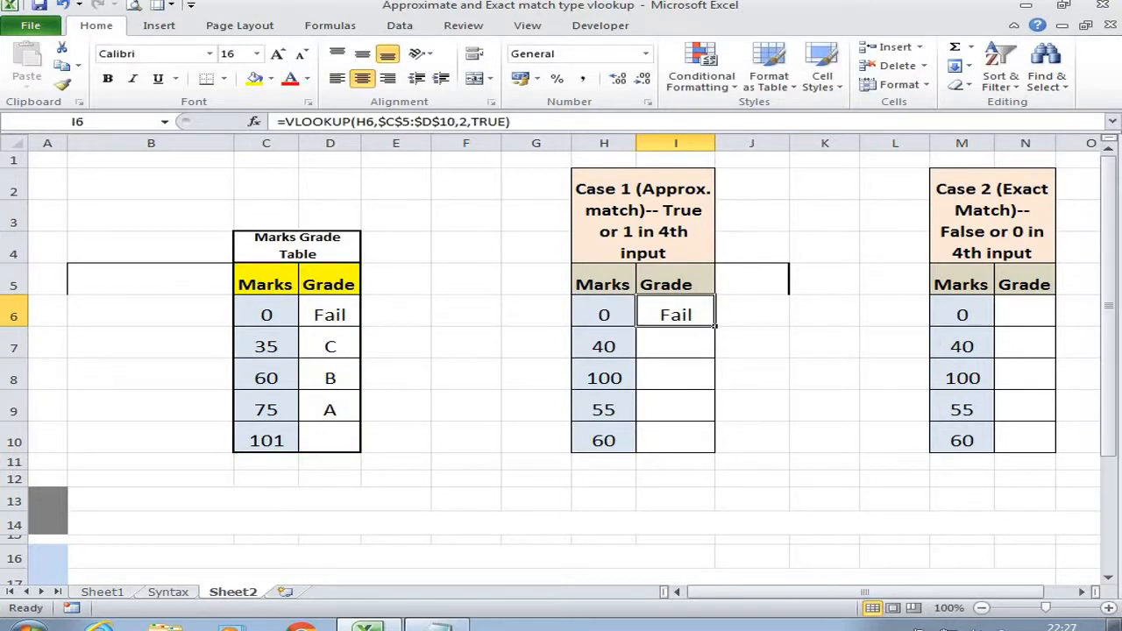
key("ctrl+c")
key("Left")
key("Left")
key("Right")
key("ctrl+Down")
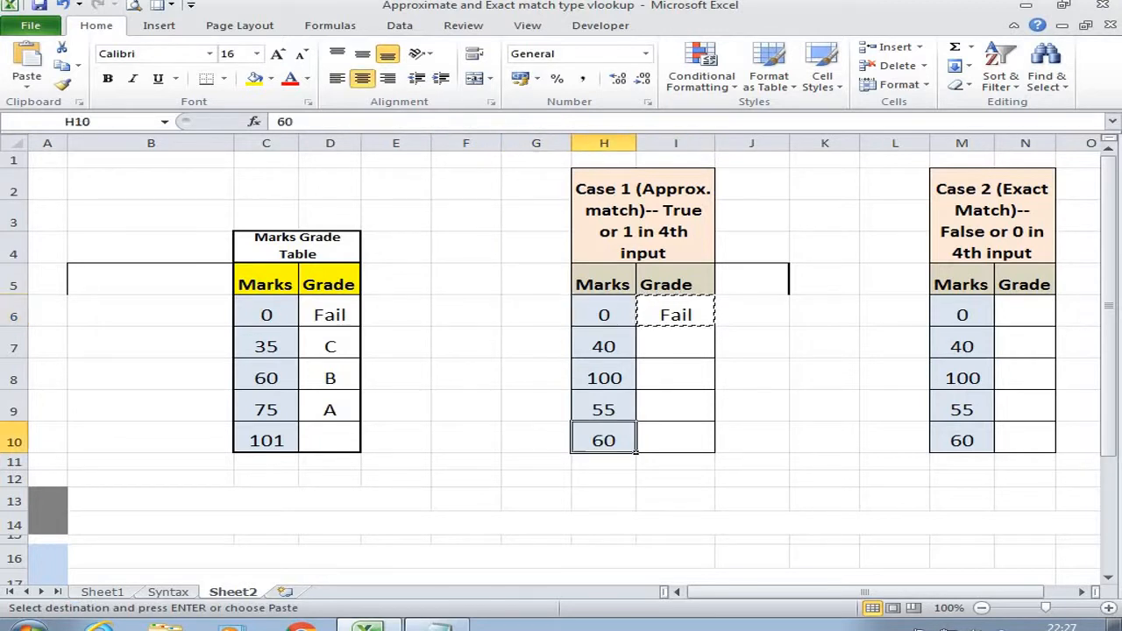
key("Right")
key("ctrl+shift+Up")
key("ctrl+v")
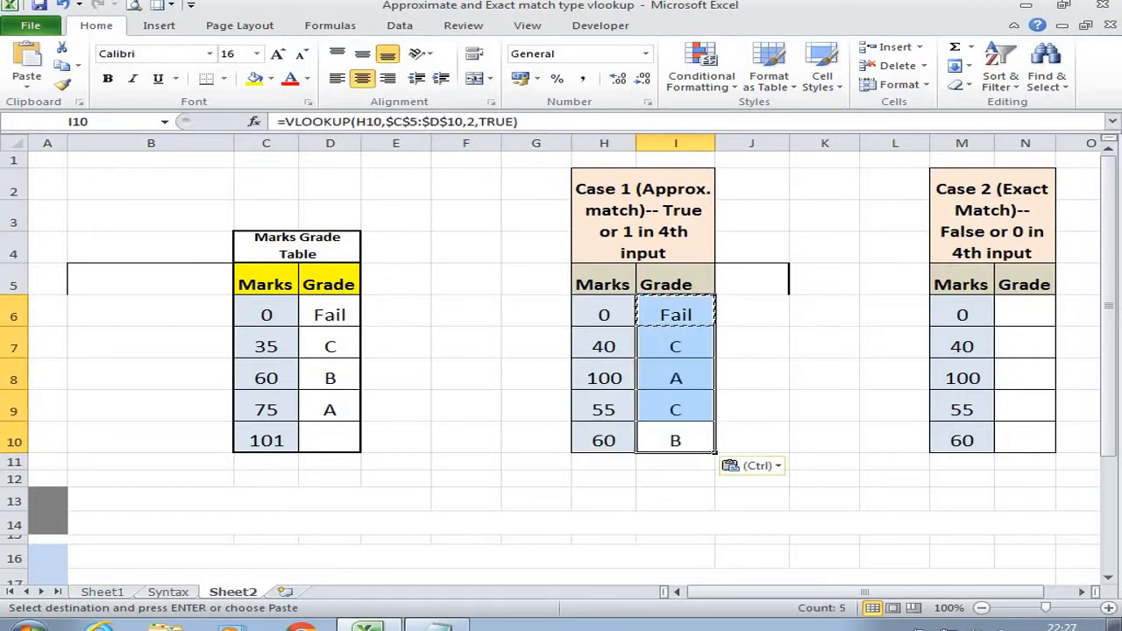
Start a VLOOKUP formula in Case 2 Grade cell N6 with M6 as the lookup value.
key("Right")
key("Right")
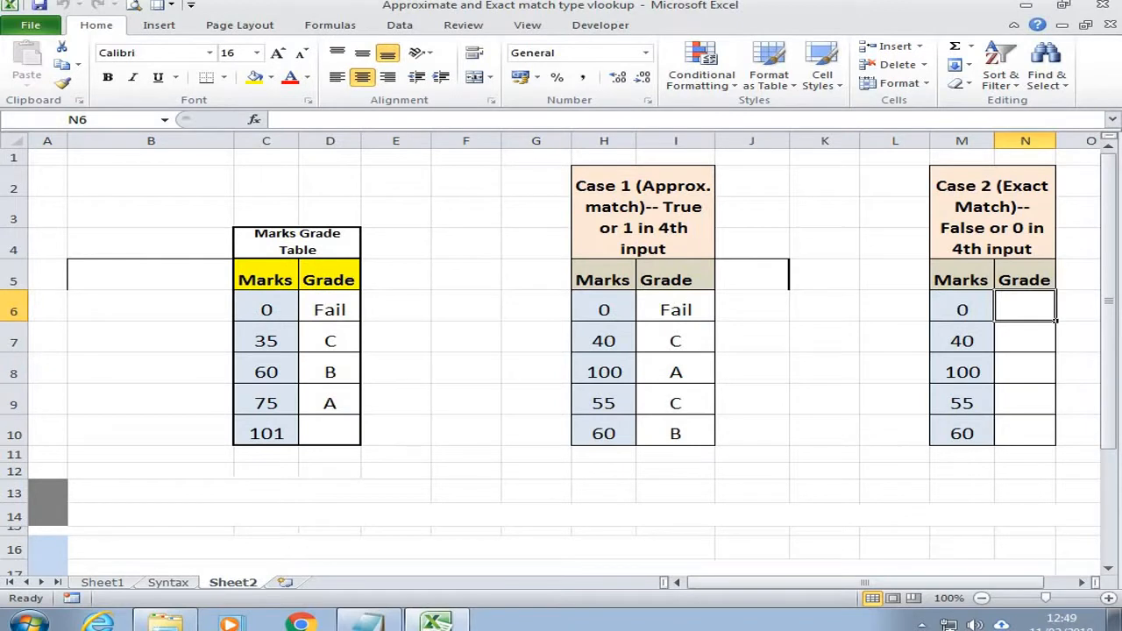
type("=")
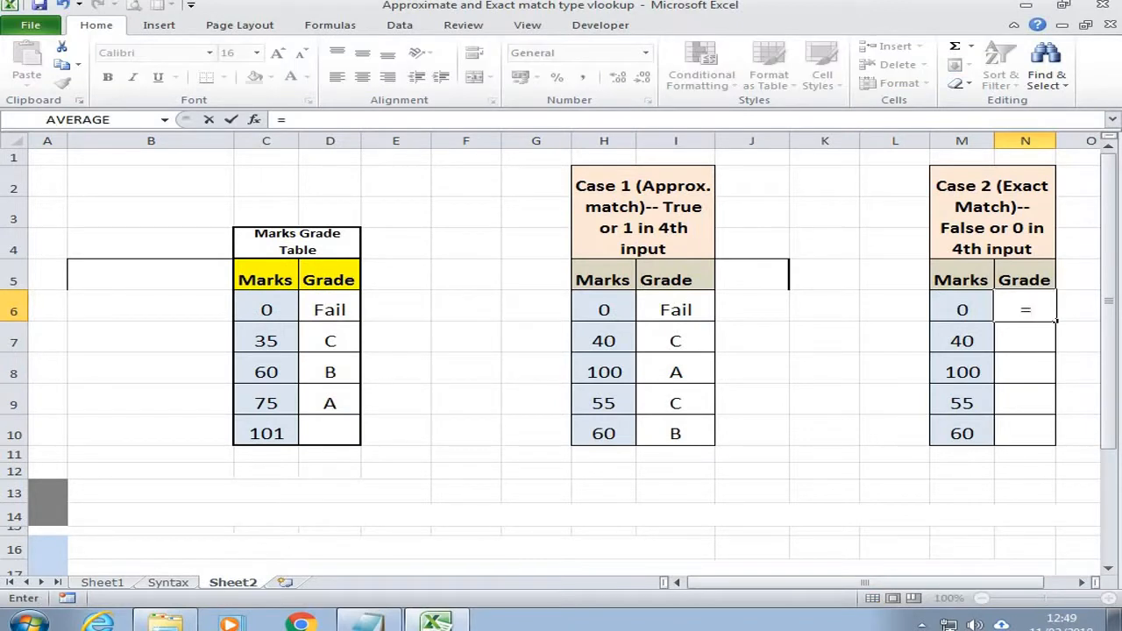
type("vl")
key("Tab")
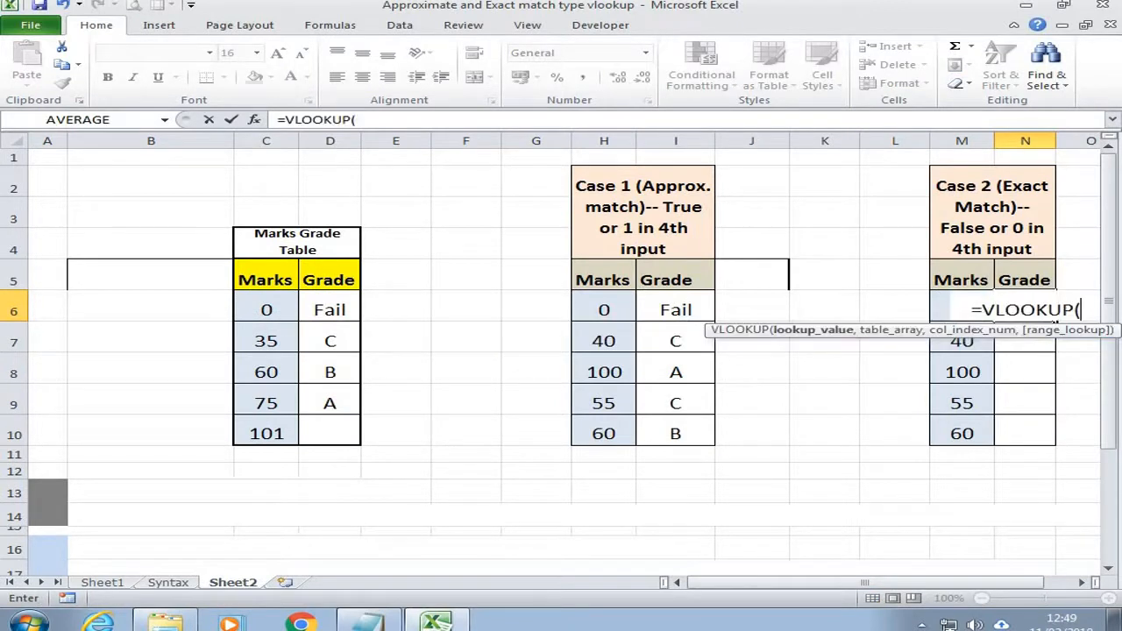
key("Left")
type(",")
Set the N6 formula's table array to the grade table as the absolute range $C$5:$D$10.
key("Left")
key("Left")
key("Left")
key("Left")
key("Left")
key("Left")
key("Left")
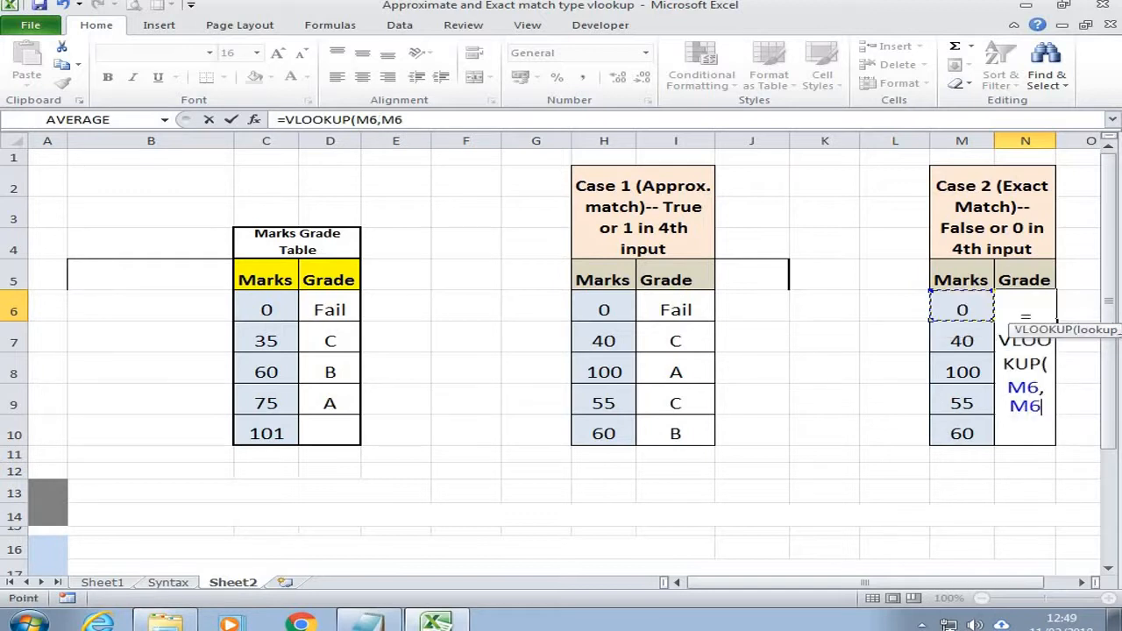
key("Left")
key("Left")
key("Left")
key("Left")
key("Up")
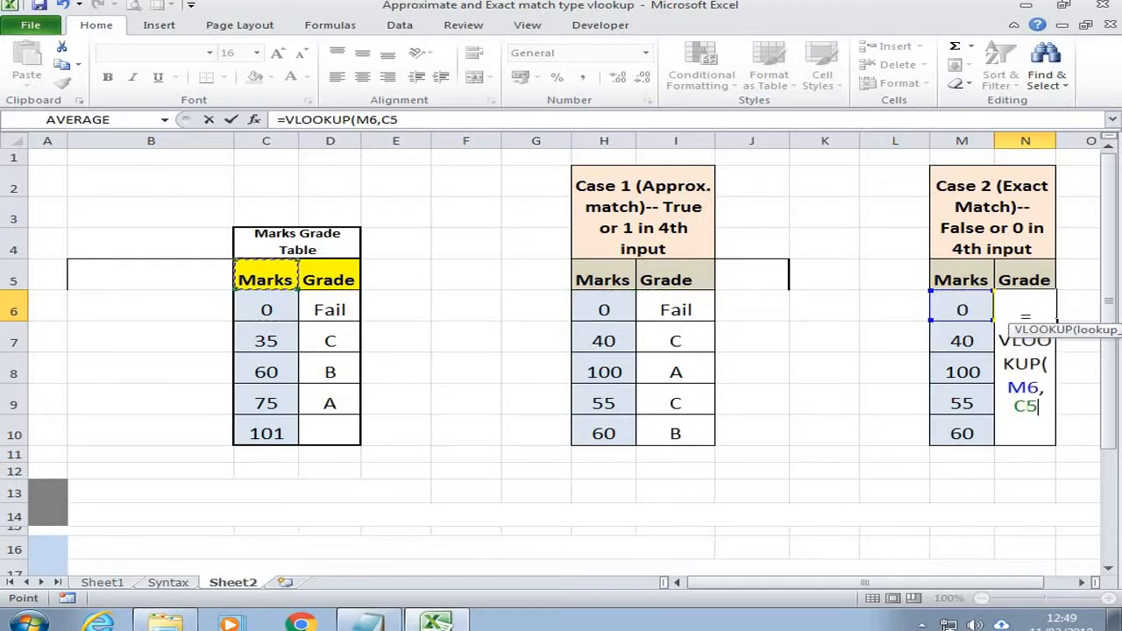
key("shift+Right")
key("shift+Down")
key("shift+Down")
key("shift+Down")
key("shift+Down")
key("shift+Down")
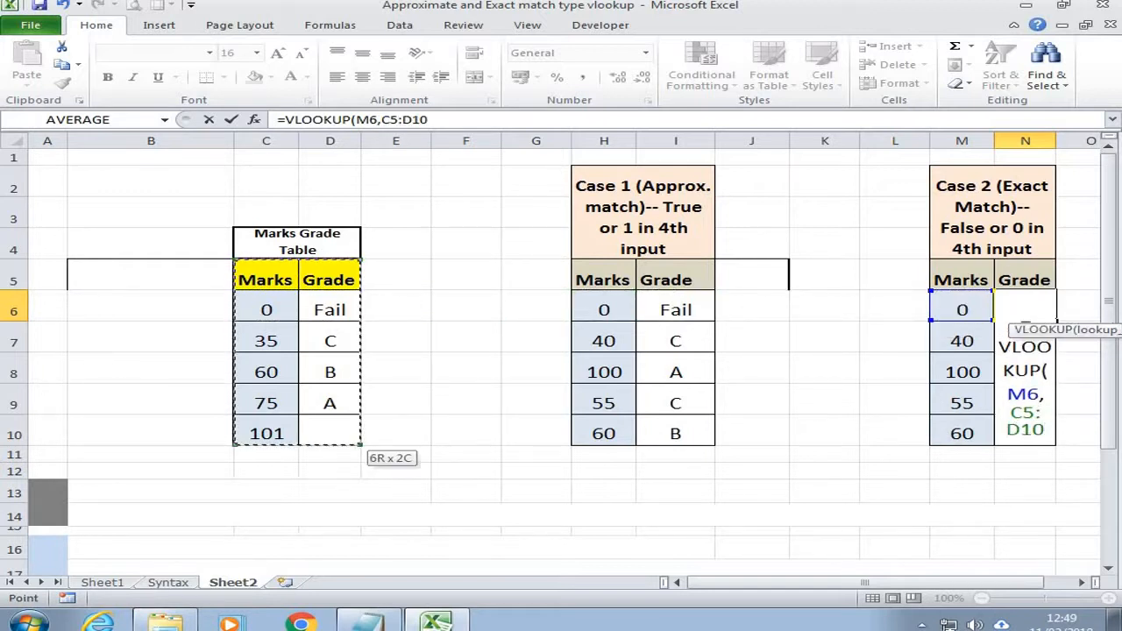
key("F4")
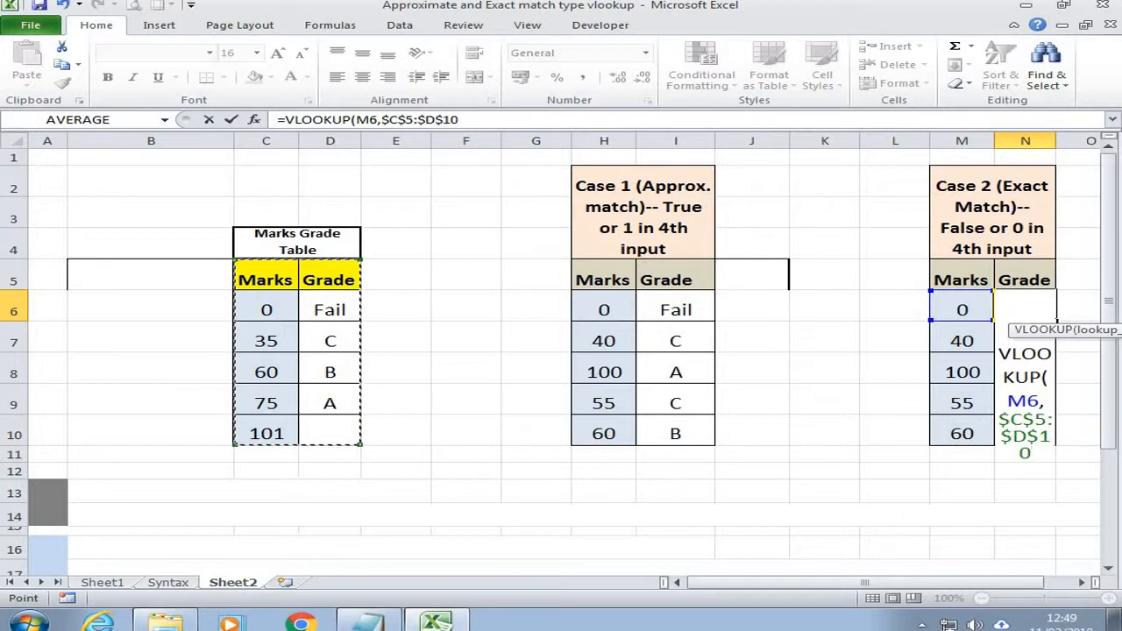
type(",")
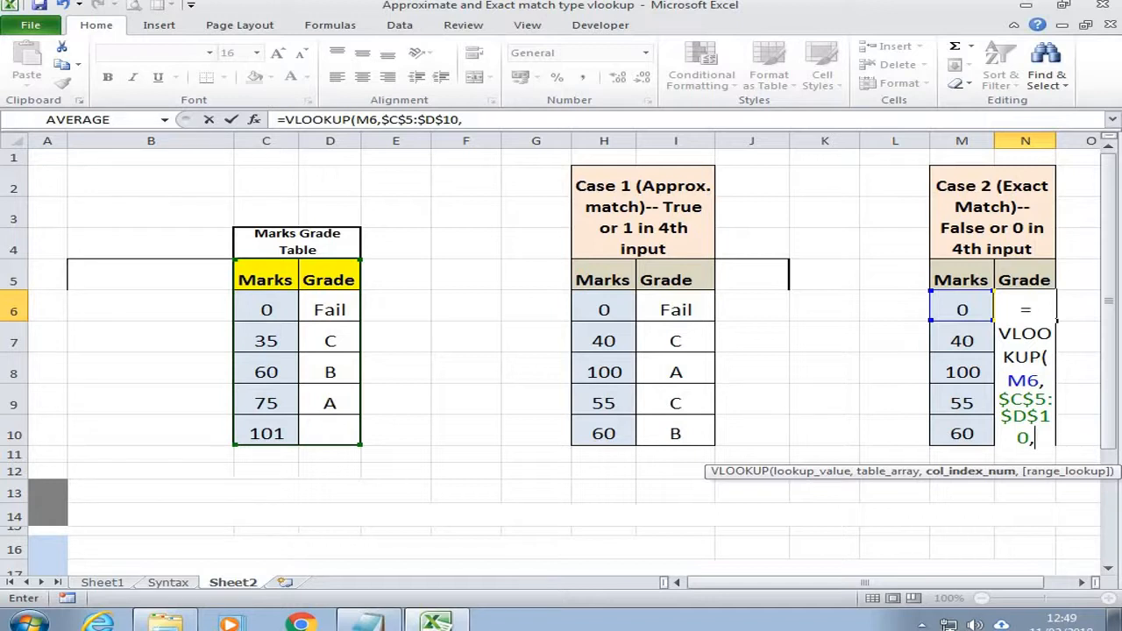
Complete the N6 formula with column index 2 and FALSE for an exact match.
type("2,")
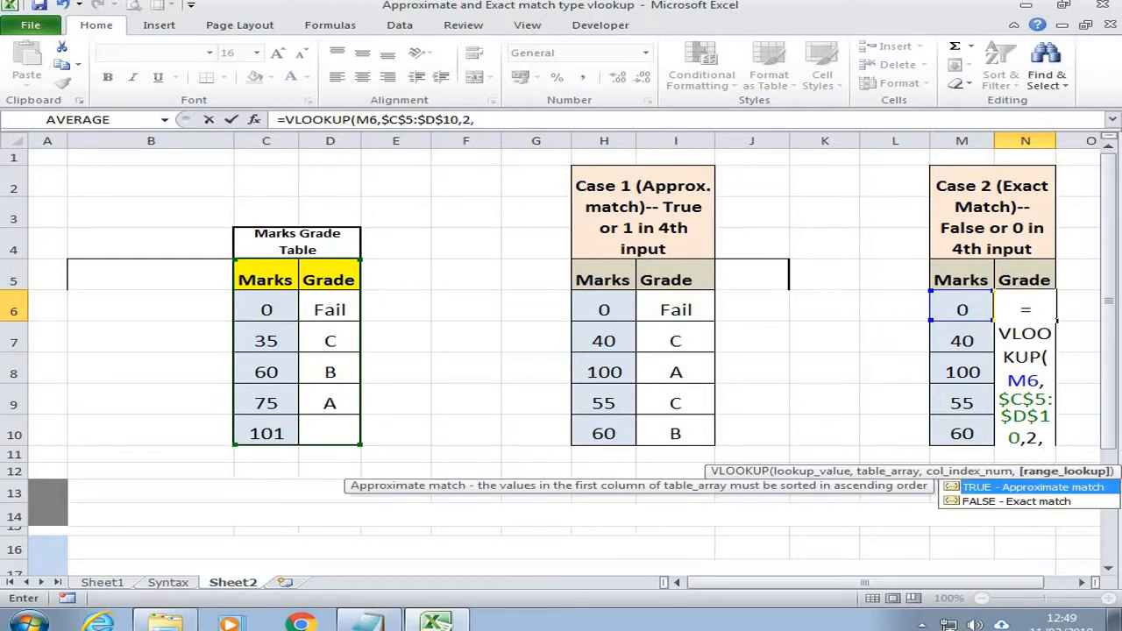
key("Down")
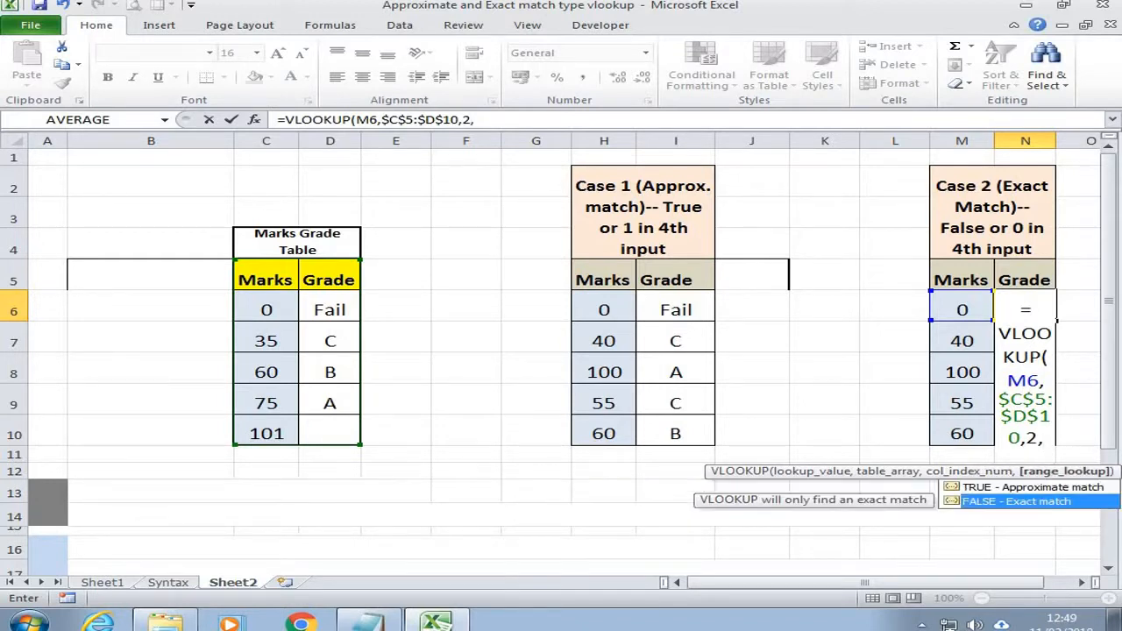
key("Tab")
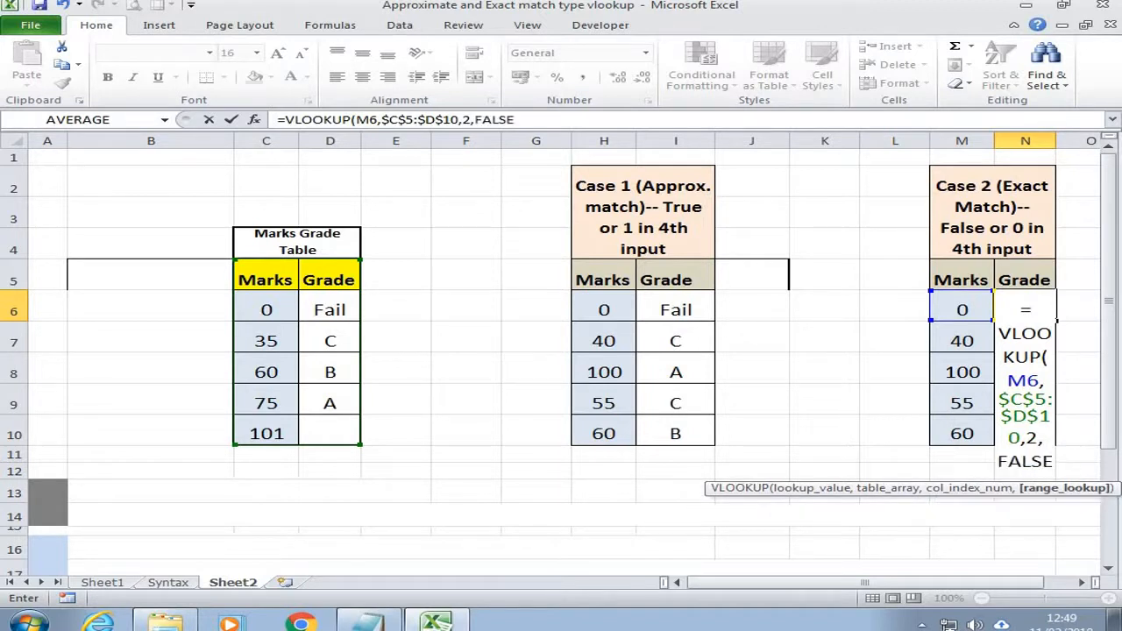
key("Return")
Commit the exact-match VLOOKUP in N6 and fill it down through N10.
key("Up")
key("shift+Down")
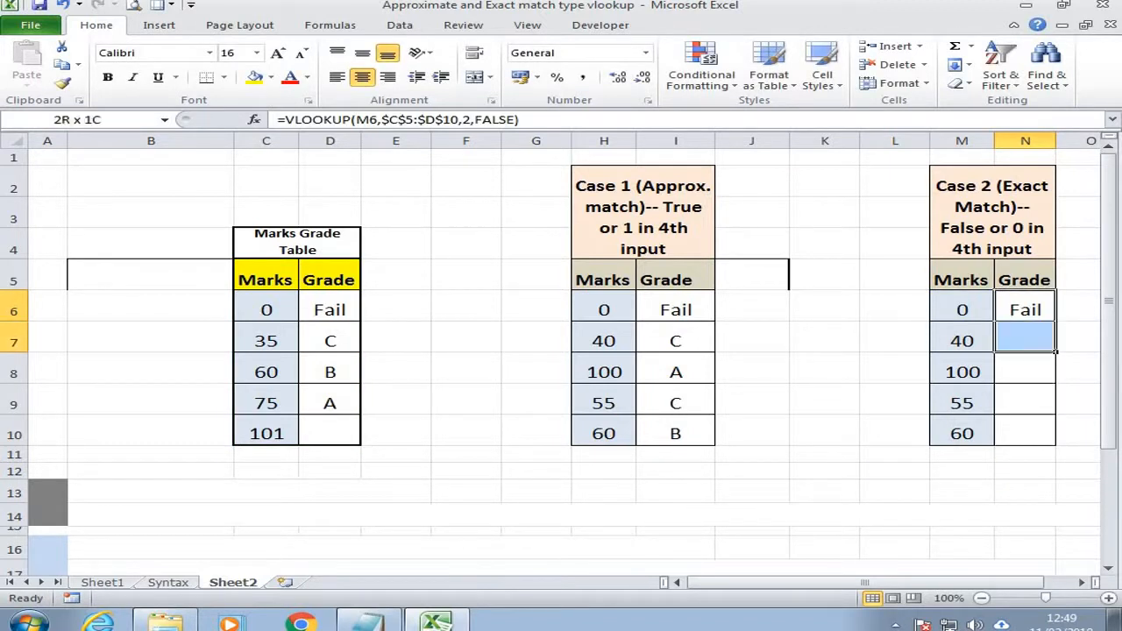
key("shift+Up")
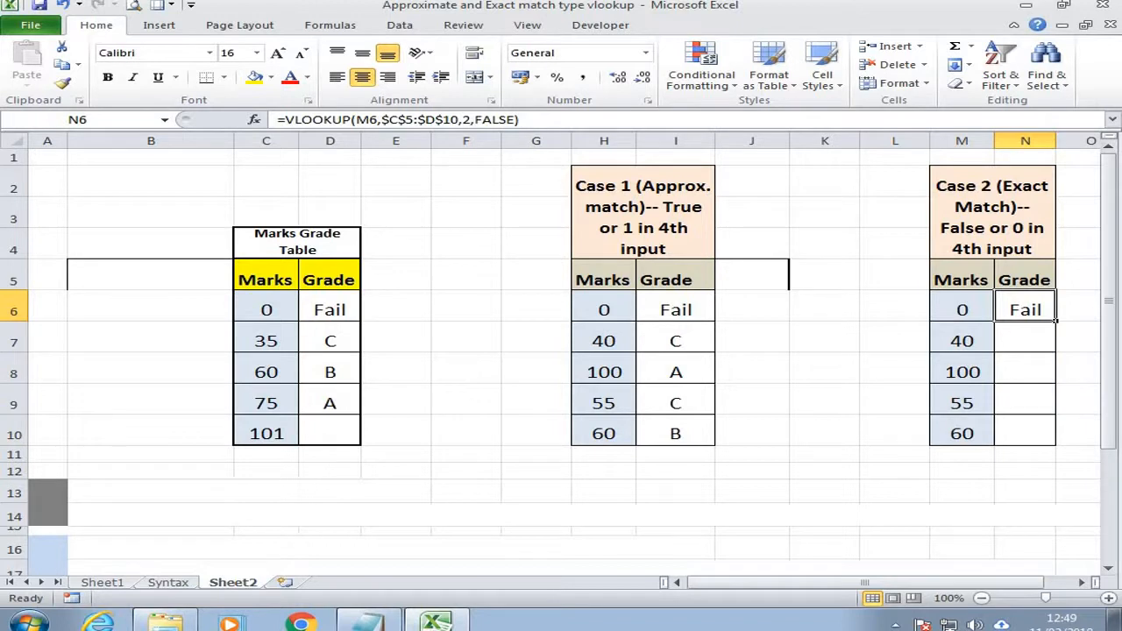
key("shift+Down")
key("shift+Down")
key("shift+Down")
key("shift+Down")
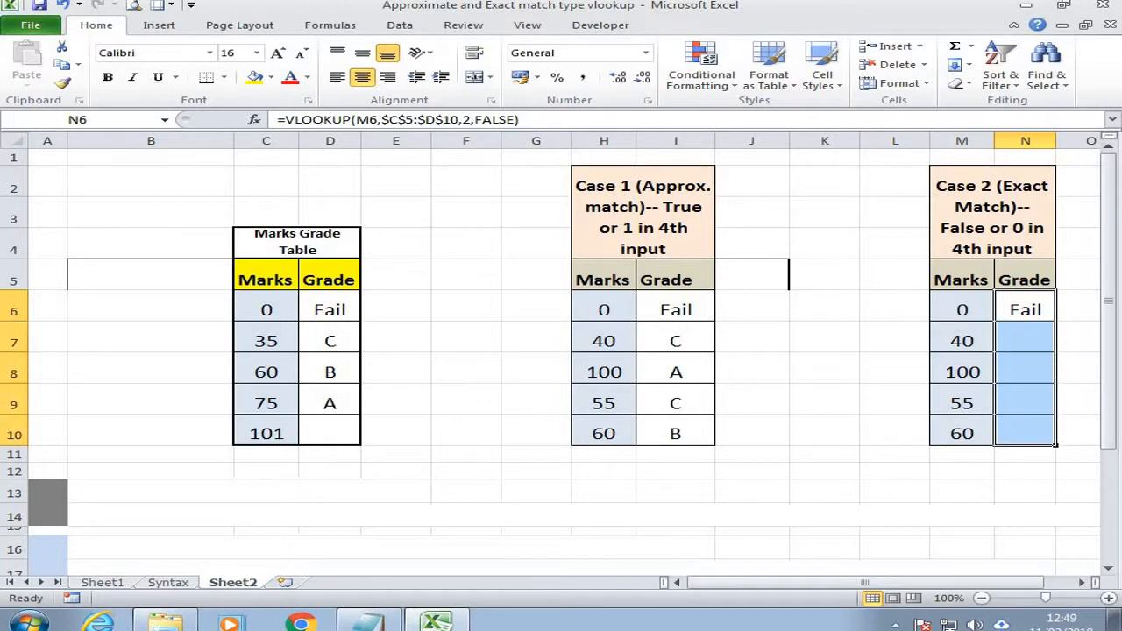
key("ctrl+d")
key("Up")
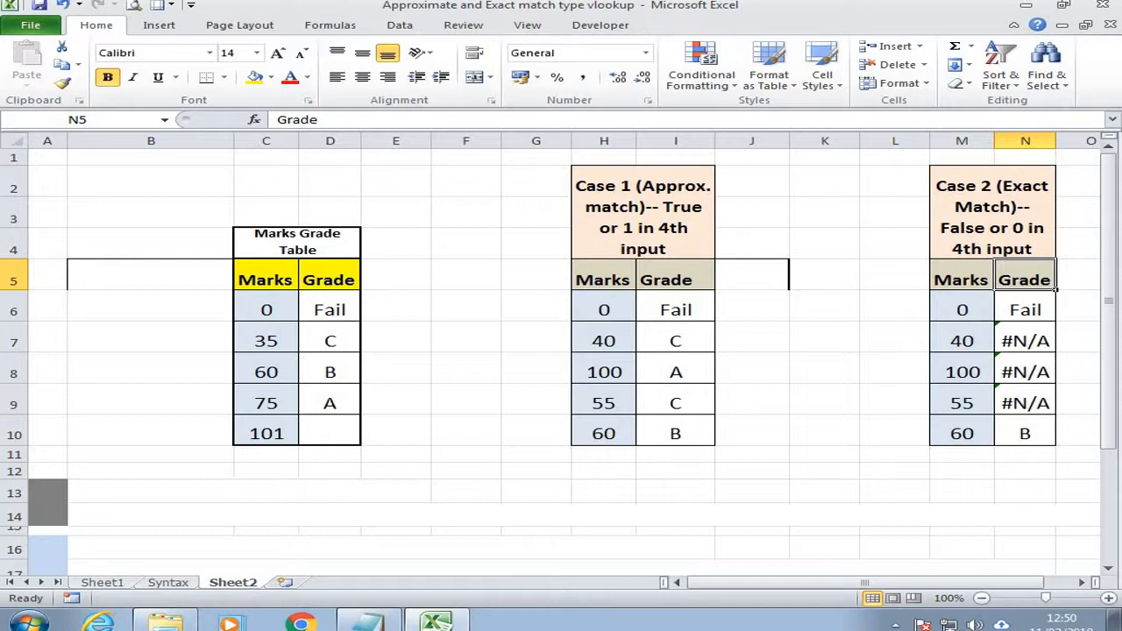
Compare the Case 2 marks in M7:M9 and their grade results with the grade table's Marks column for exact matches.
left_click(266, 310)
key("Down")
key("Down")
key("Down")
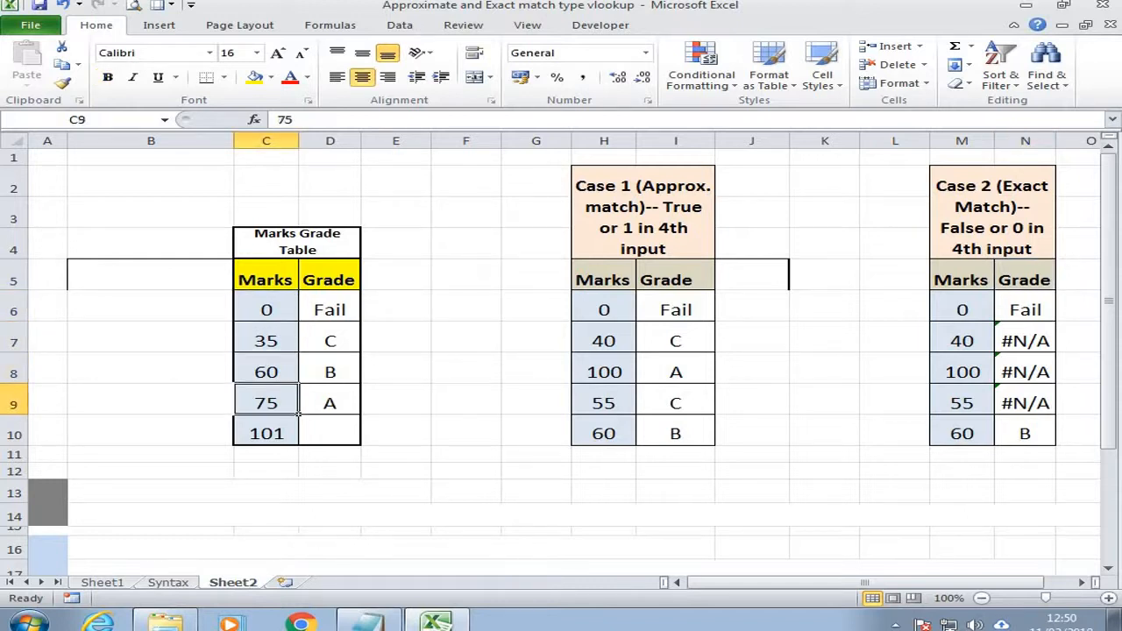
key("Down")
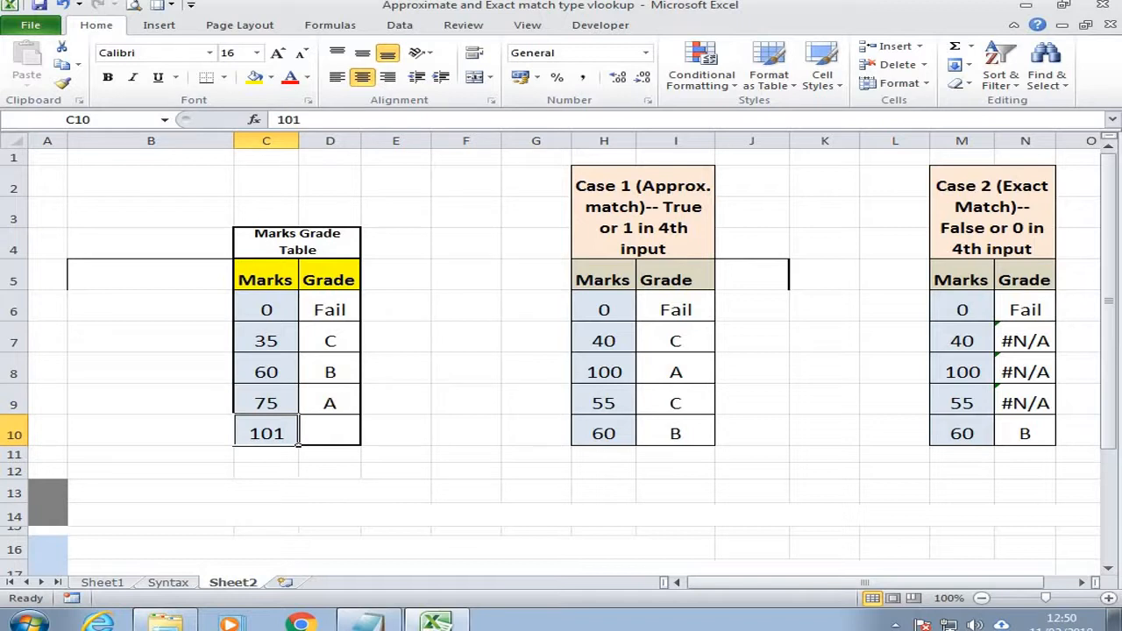
left_click_drag(962, 341, 993, 414)
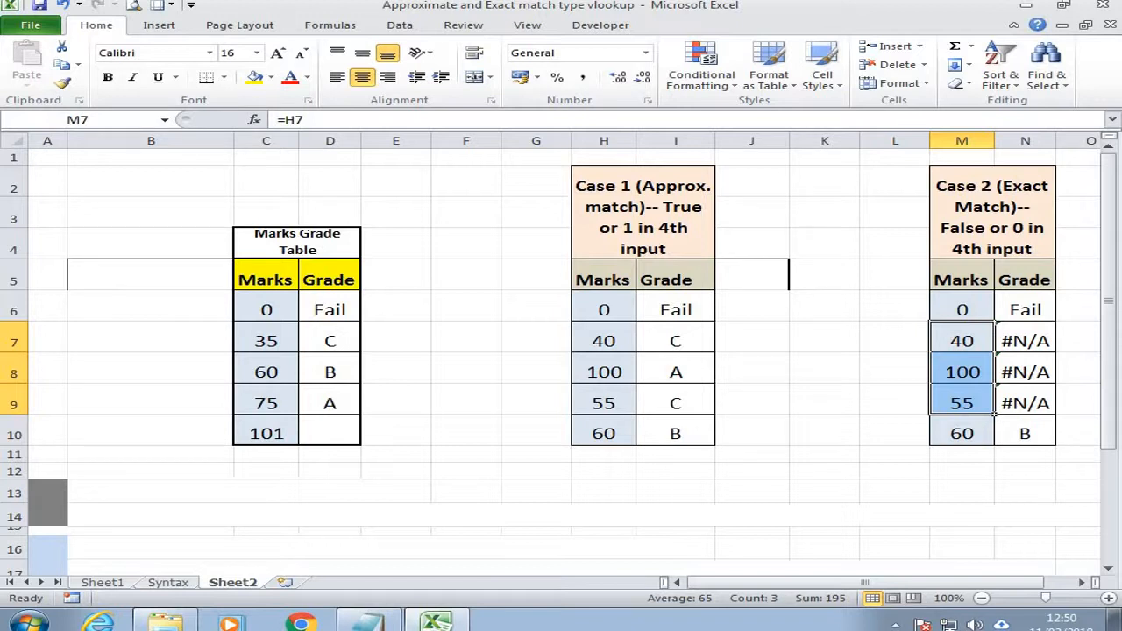
left_click_drag(266, 311, 298, 444)
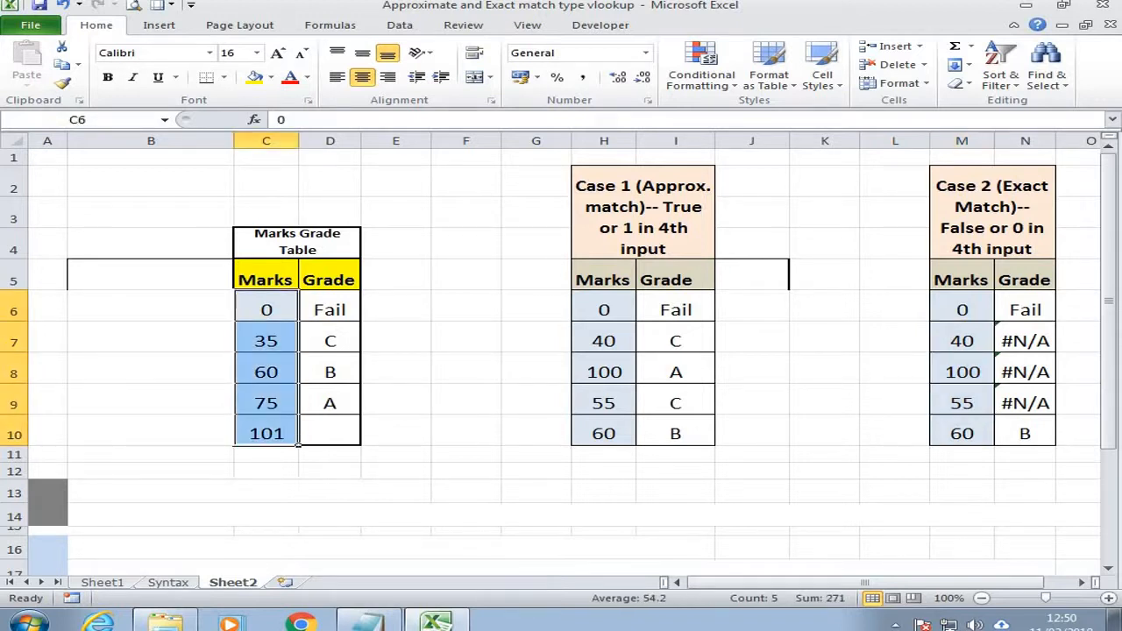
left_click_drag(1025, 340, 1026, 405)
left_click_drag(1025, 340, 1026, 405)
left_click(1024, 340)
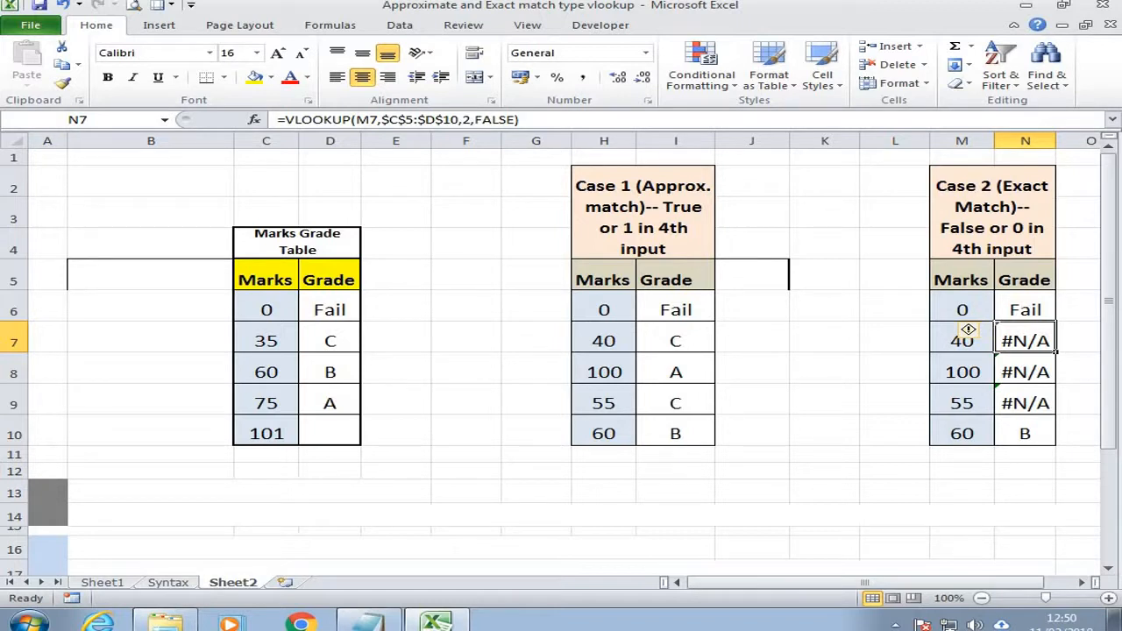
left_click_drag(265, 279, 266, 466)
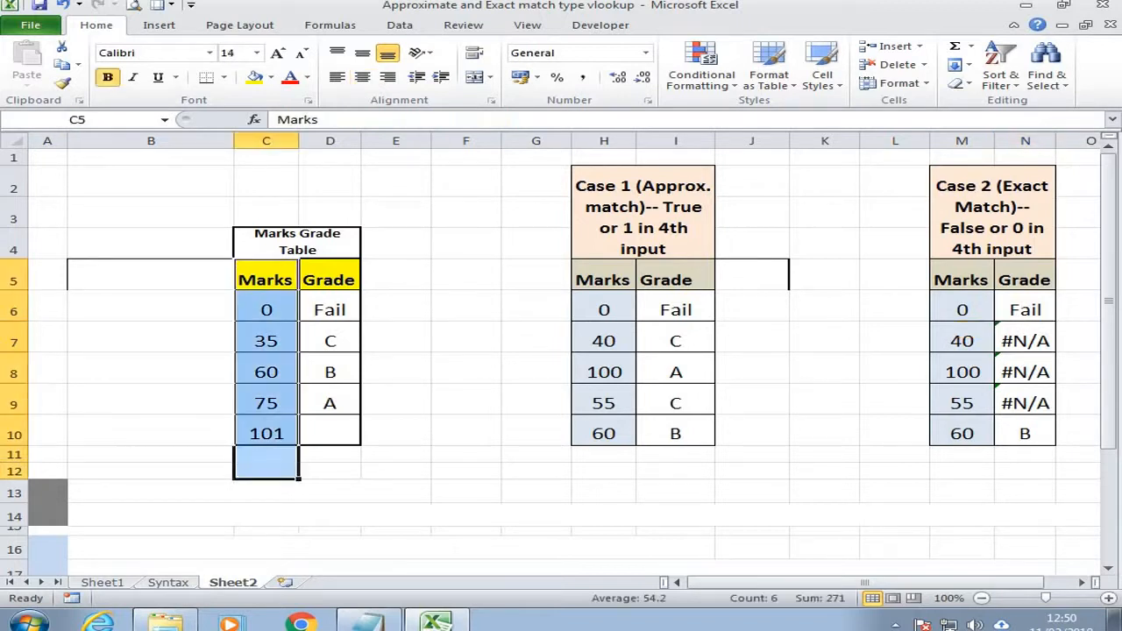
left_click_drag(266, 279, 266, 465)
left_click_drag(265, 373, 266, 470)
left_click_drag(266, 280, 266, 471)
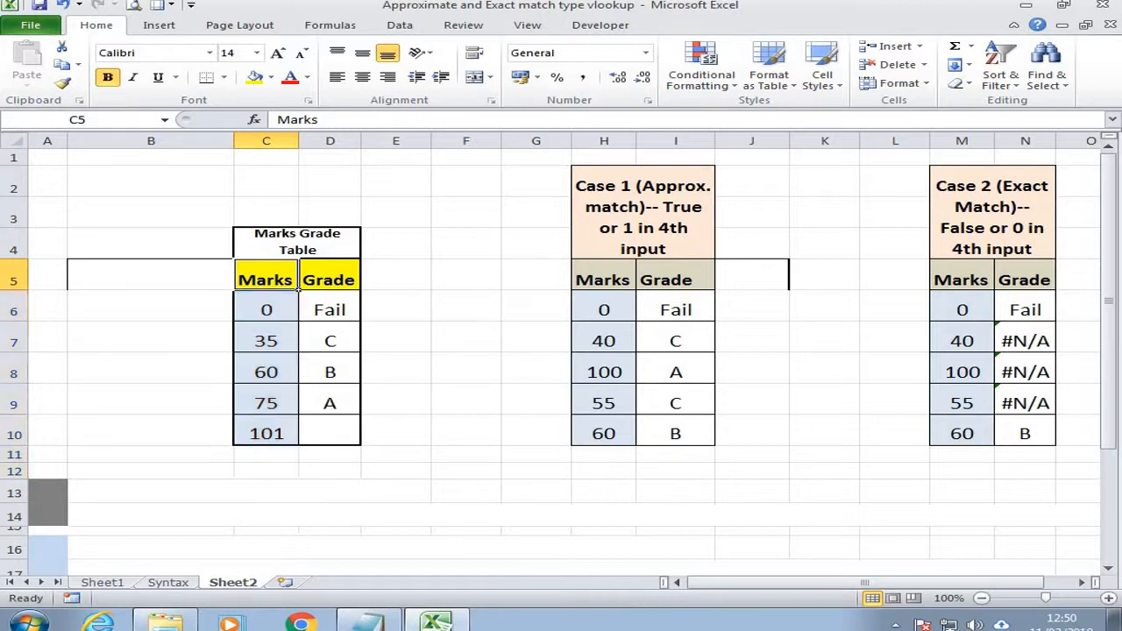
left_click_drag(962, 341, 994, 414)
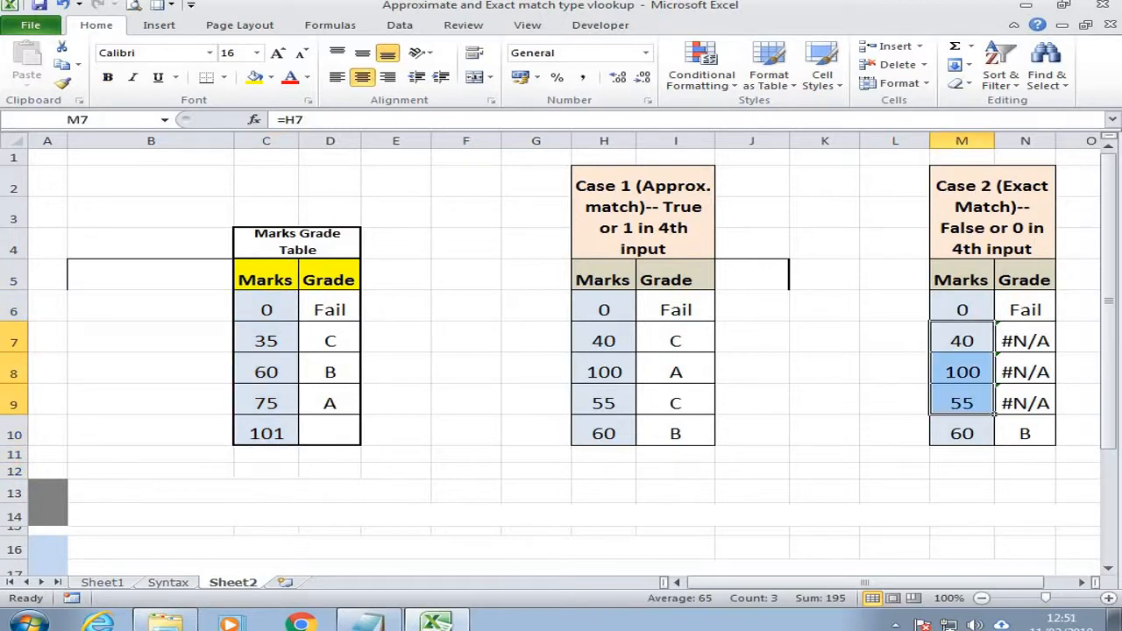
left_click_drag(266, 309, 299, 443)
left_click_drag(1025, 310, 1056, 445)
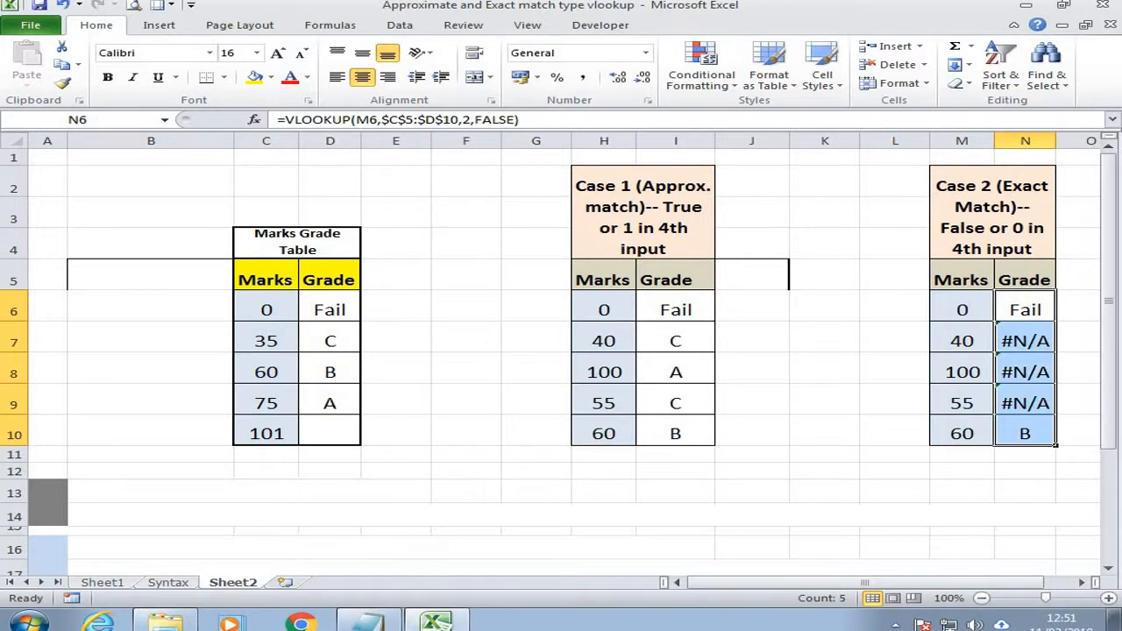
Examine the Case 1 approximate-match formula in I7 against the first rows of the grade table.
left_click(713, 256)
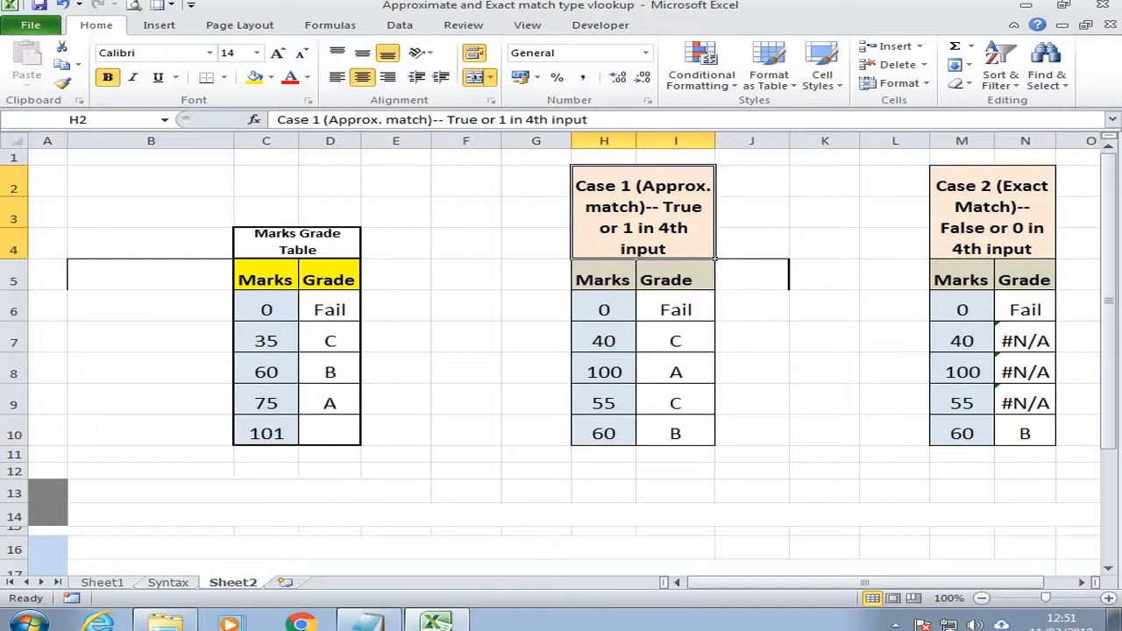
left_click(701, 346)
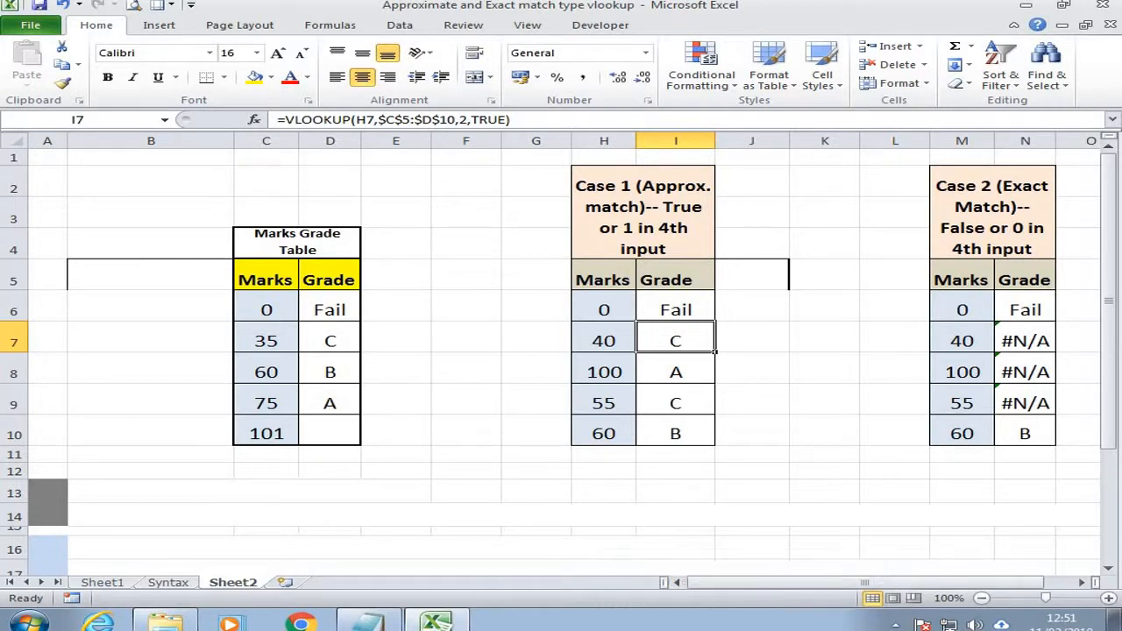
left_click_drag(267, 310, 331, 341)
left_click(397, 368)
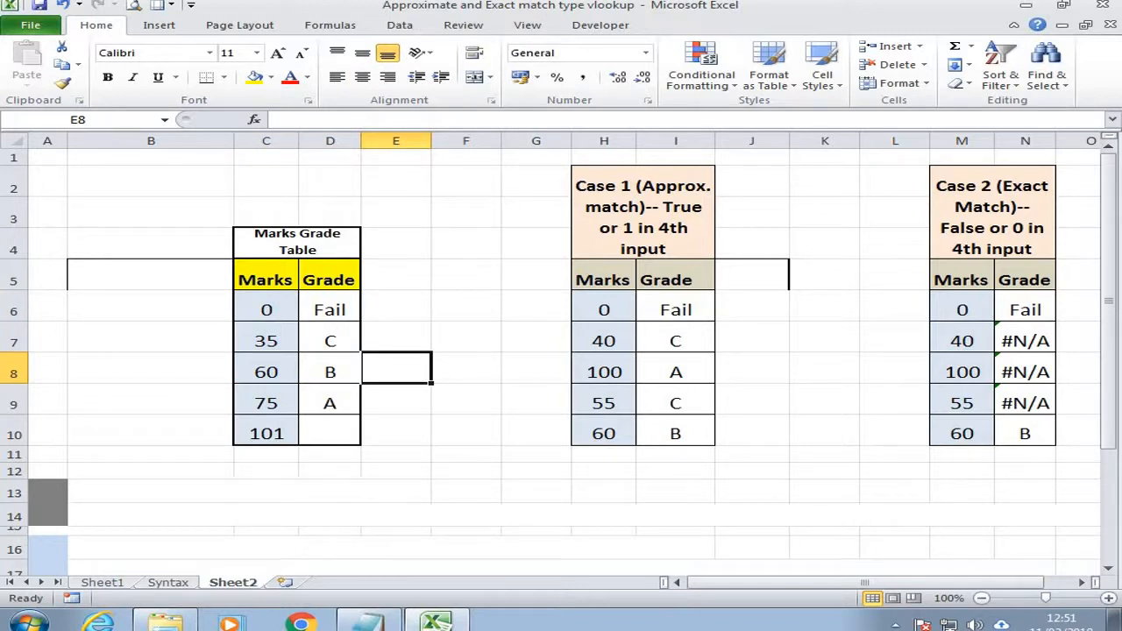
Change the font colour of the approximate VLOOKUP requirement note in B13:B14 to black.
left_click_drag(150, 492, 233, 493)
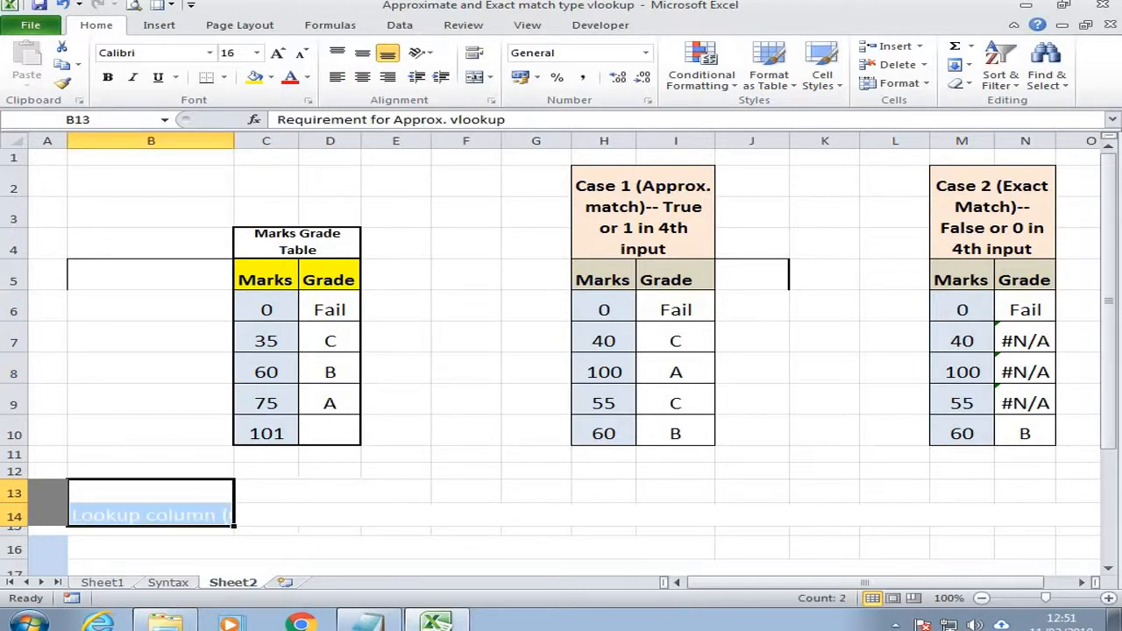
left_click(232, 515)
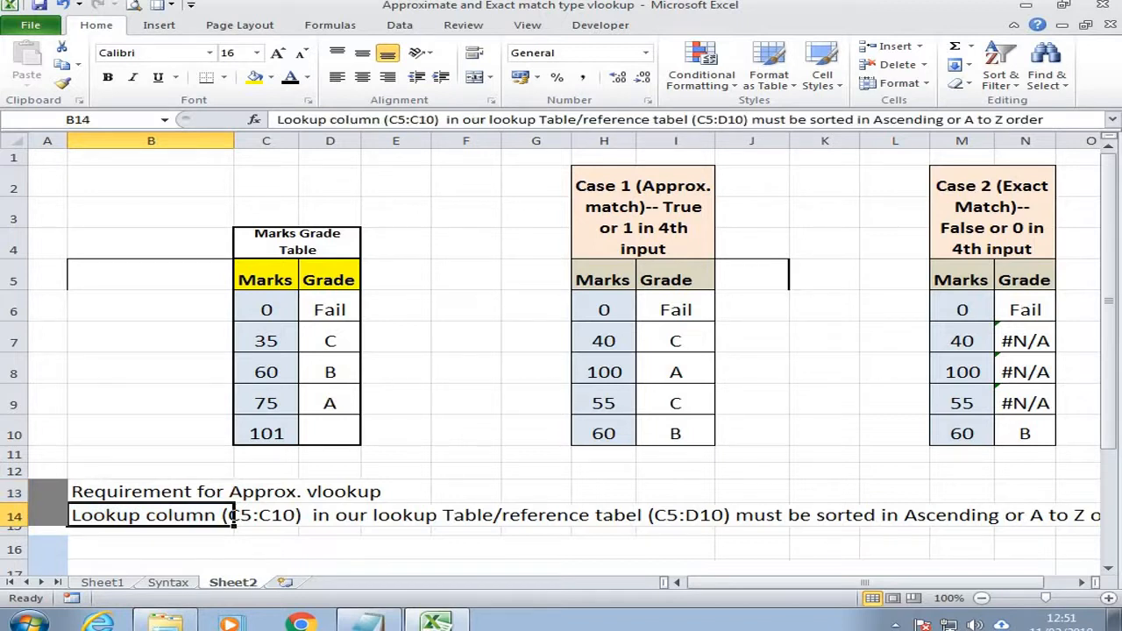
left_click(263, 548)
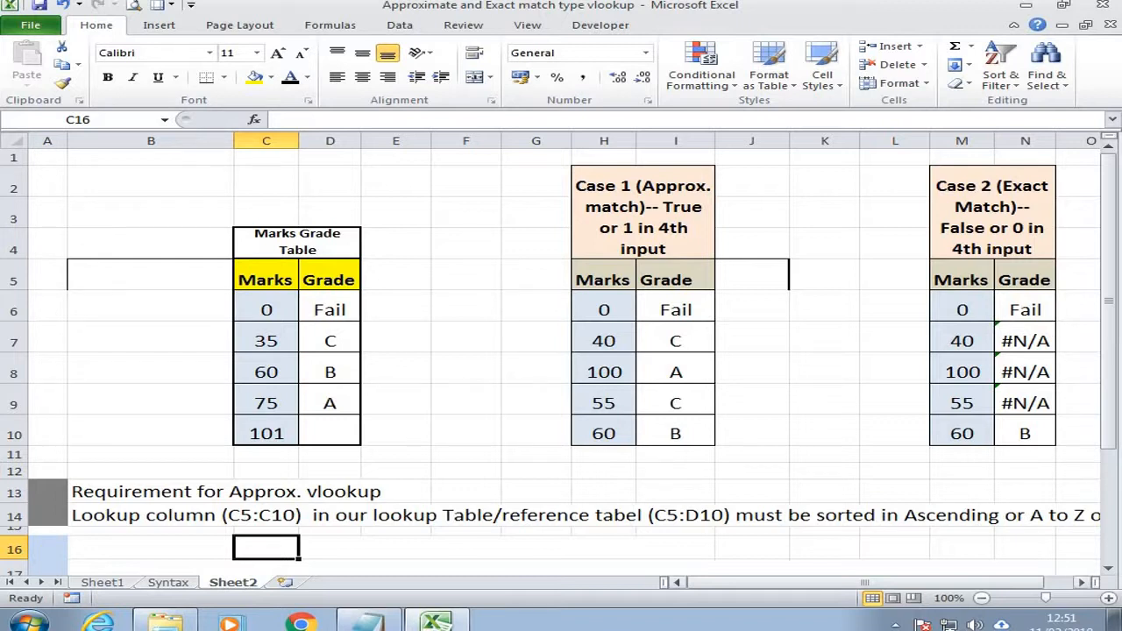
Check the lookup column C5:C10 against the note's ascending sort order requirement.
mouse_move(865, 582)
left_mouse_down()
mouse_move(912, 583)
mouse_move(864, 582)
left_mouse_up()
left_click_drag(266, 280, 266, 433)
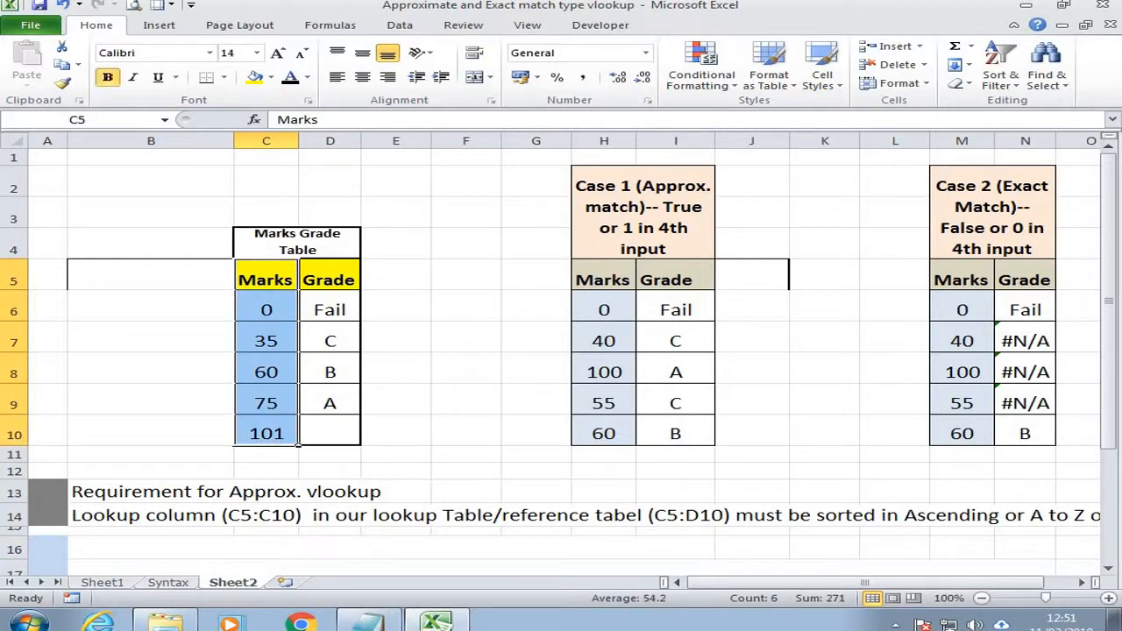
left_click_drag(266, 280, 298, 445)
left_click(297, 320)
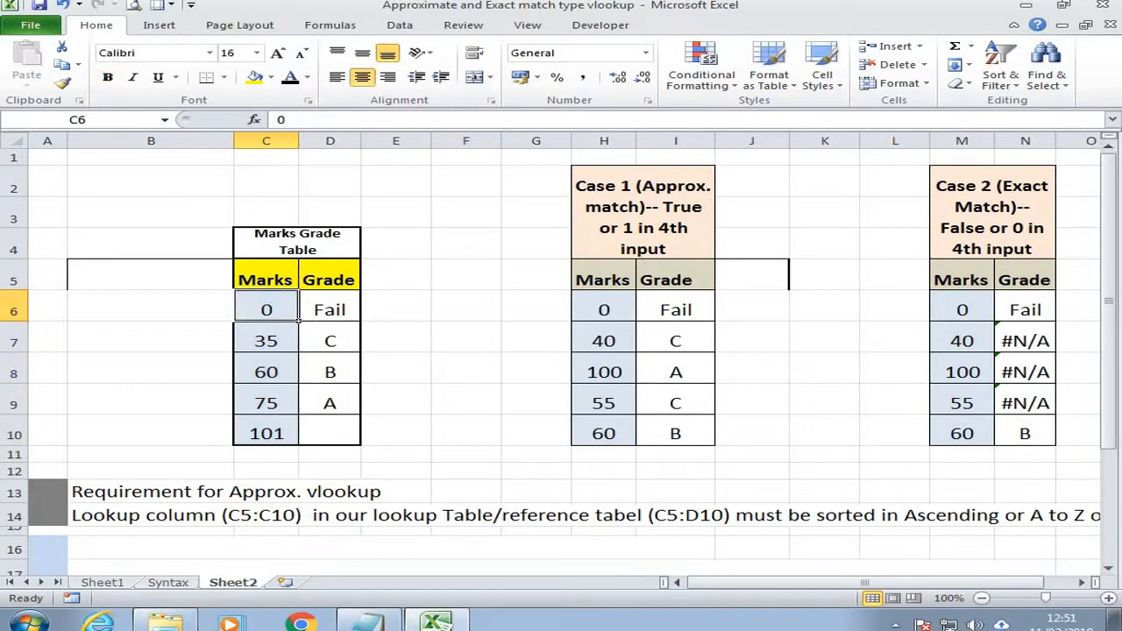
left_click(296, 349)
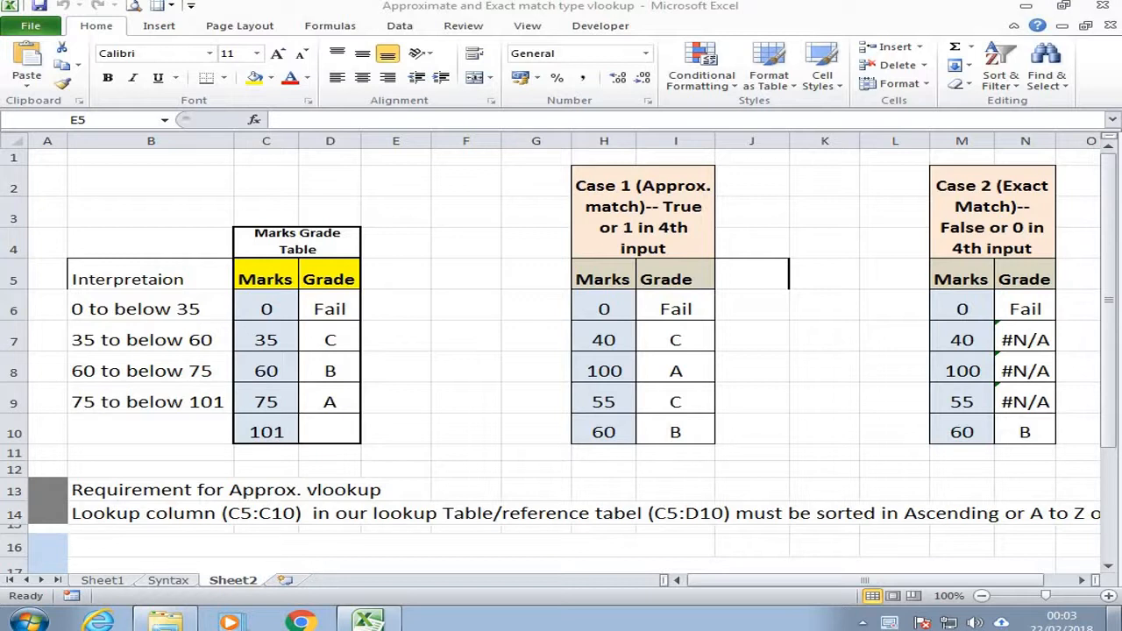
Trace the Case 1 grade for mark 0 in H6 back to its matching row in the grade table.
left_click(604, 308)
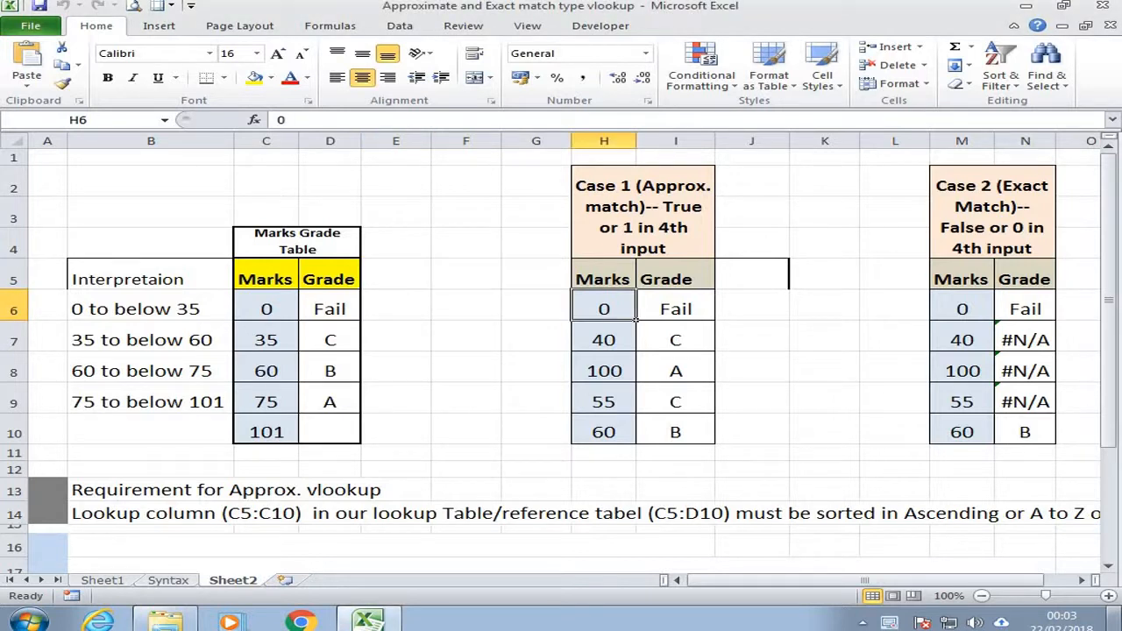
left_click(676, 309)
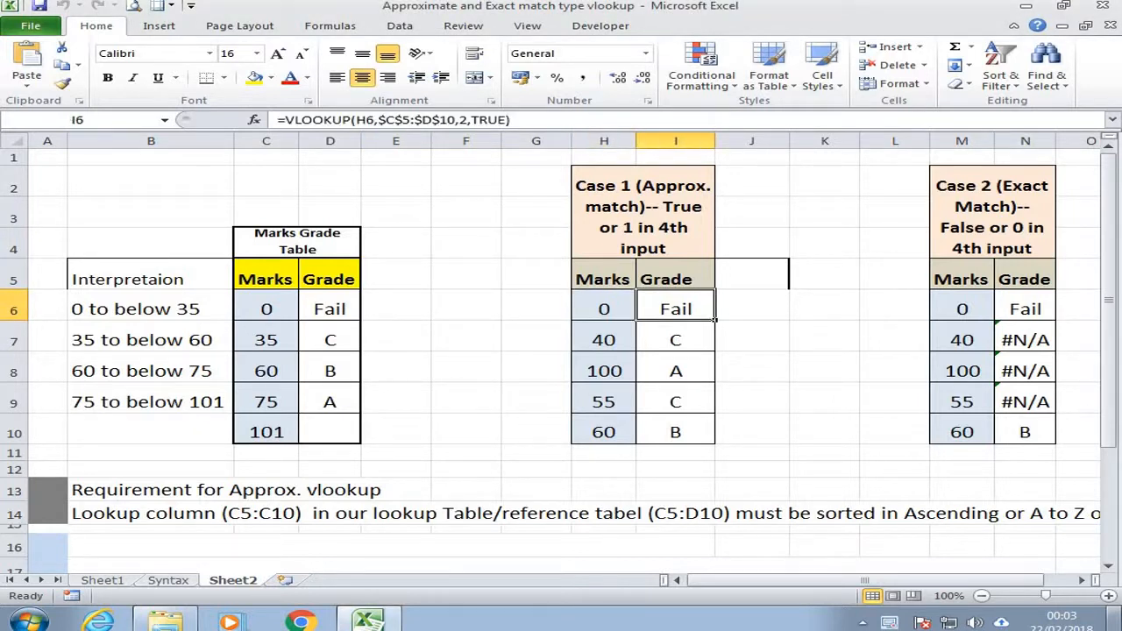
left_click(267, 309)
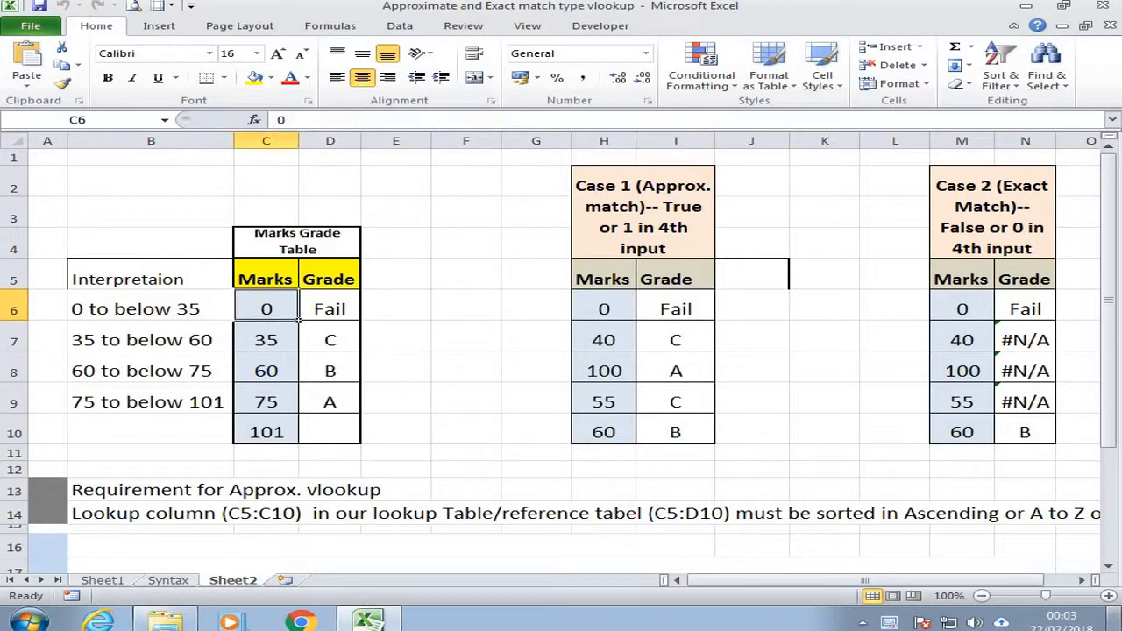
left_click(330, 309)
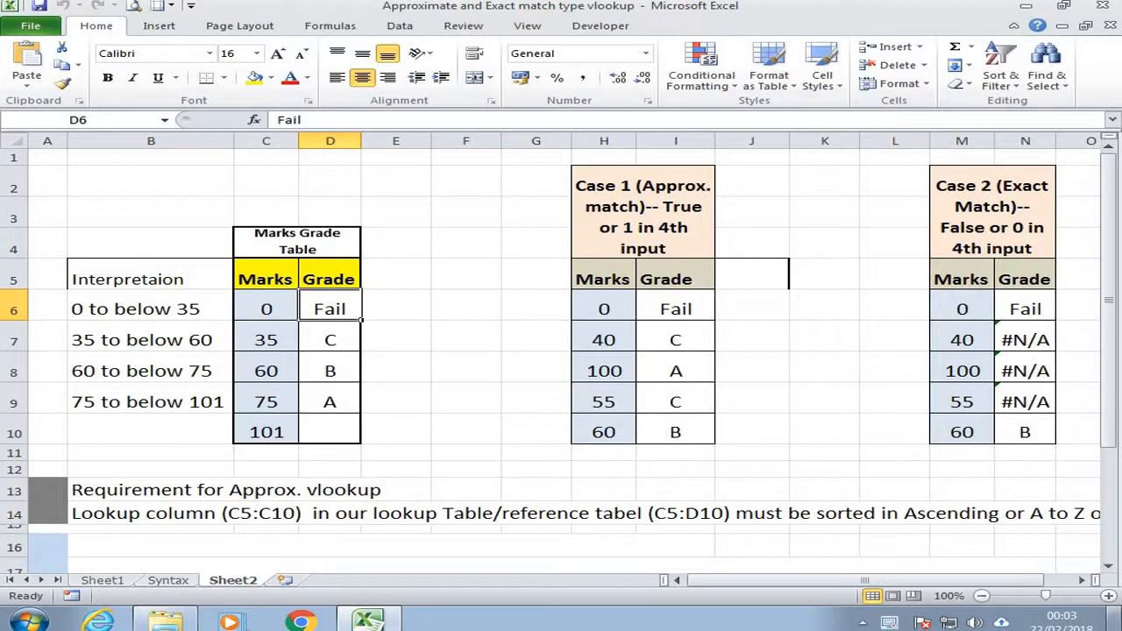
left_click(676, 309)
Trace how the approximate match for mark 40 in H7 picks its grade from the Marks thresholds in C6:C10.
left_click(633, 347)
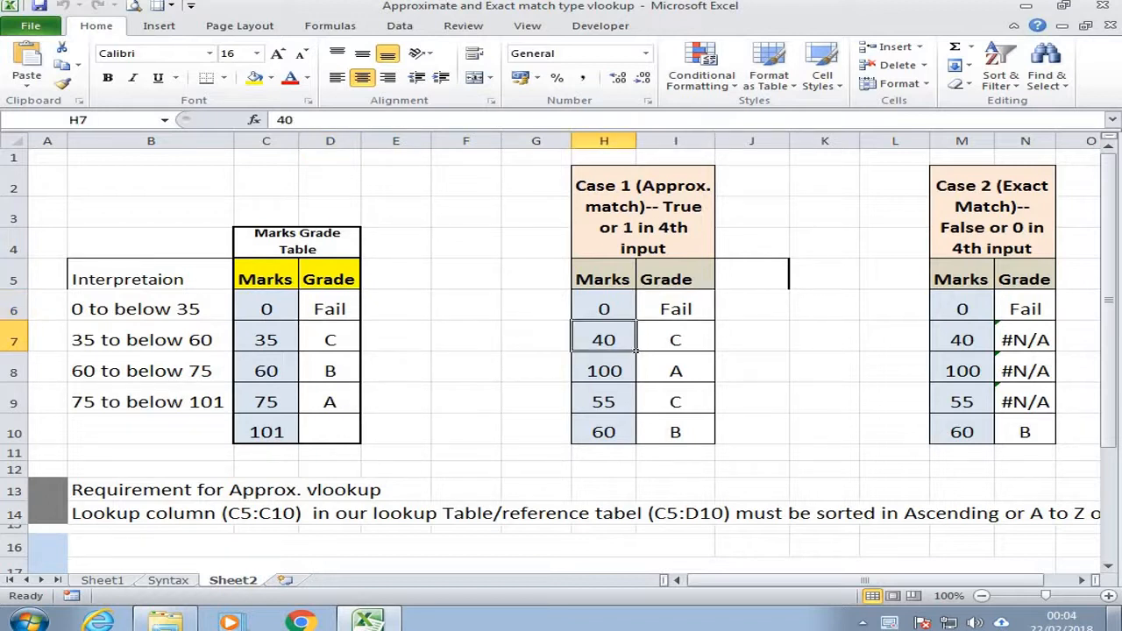
left_click(639, 347)
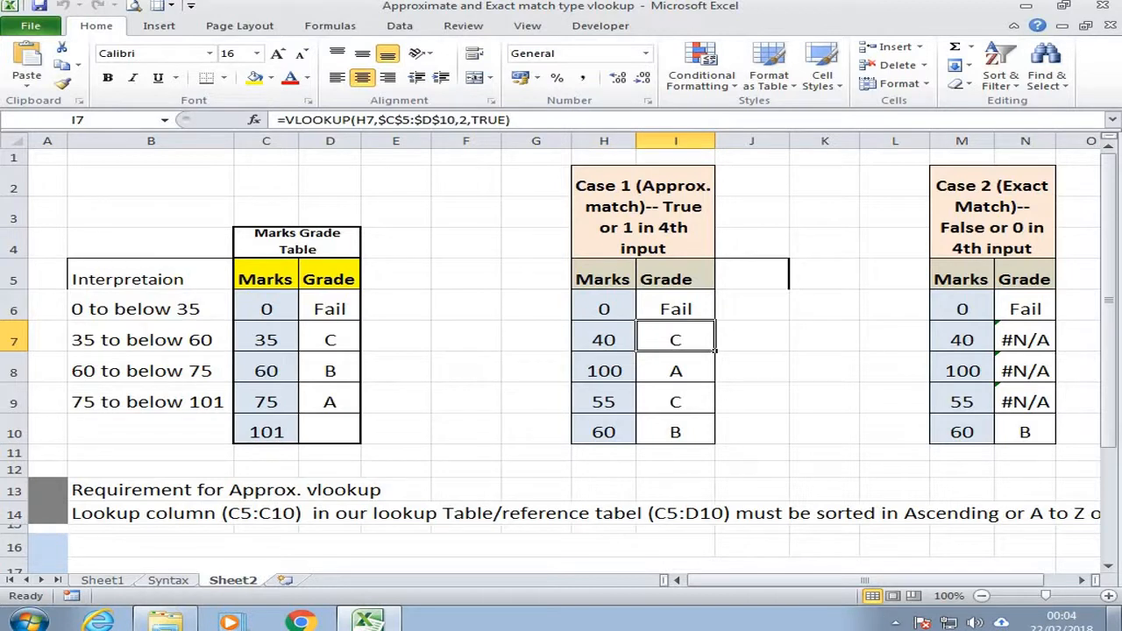
left_click(633, 348)
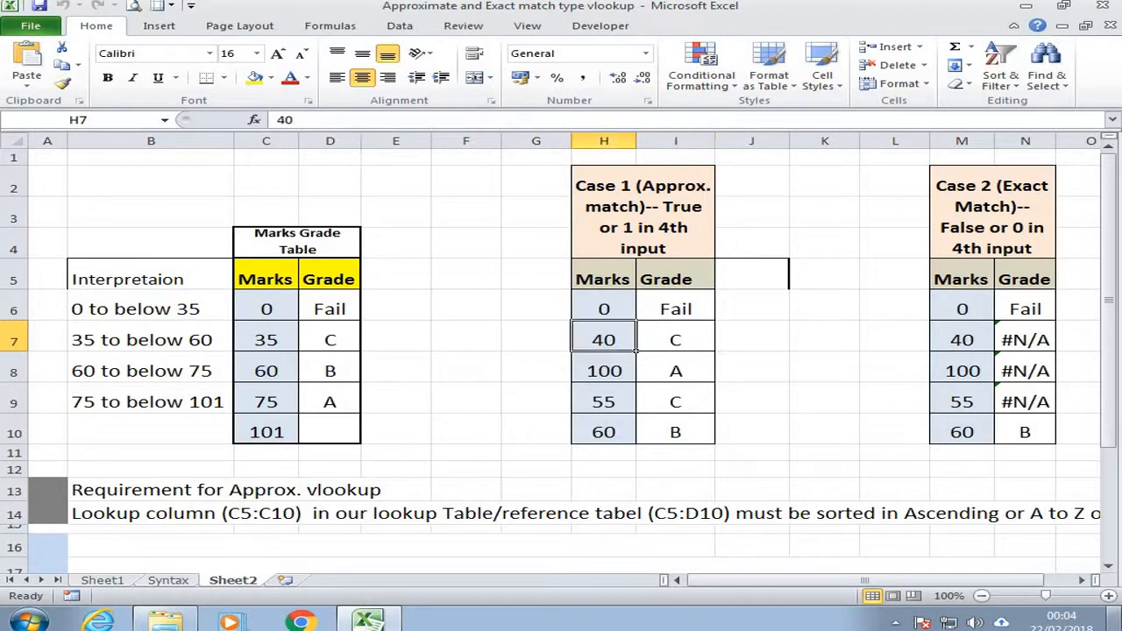
left_click_drag(270, 314, 298, 445)
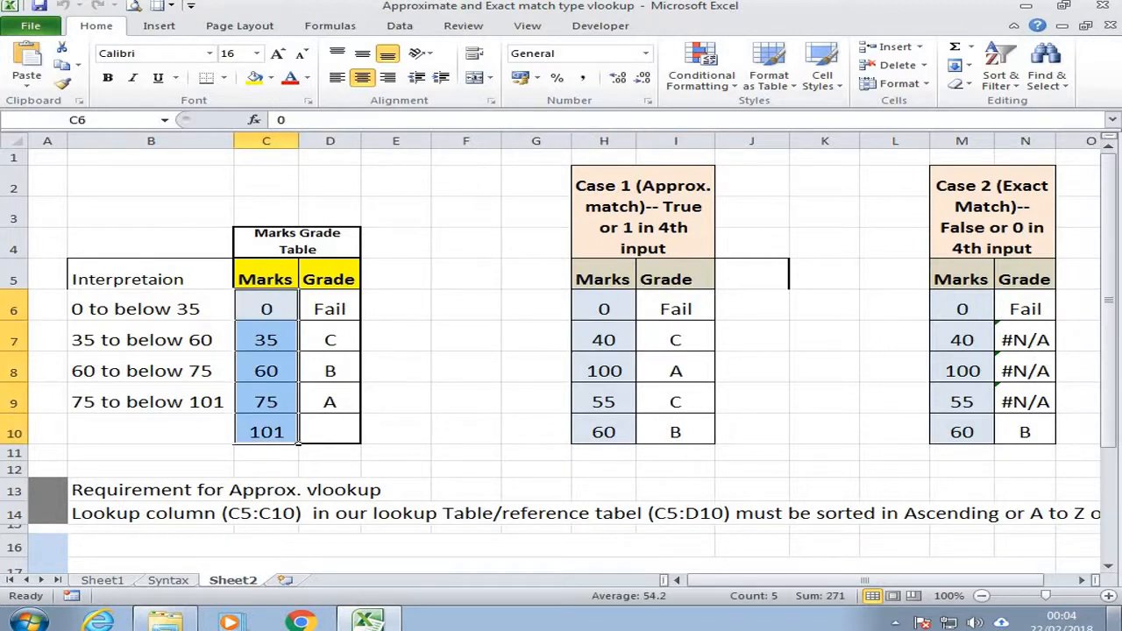
left_click(297, 349)
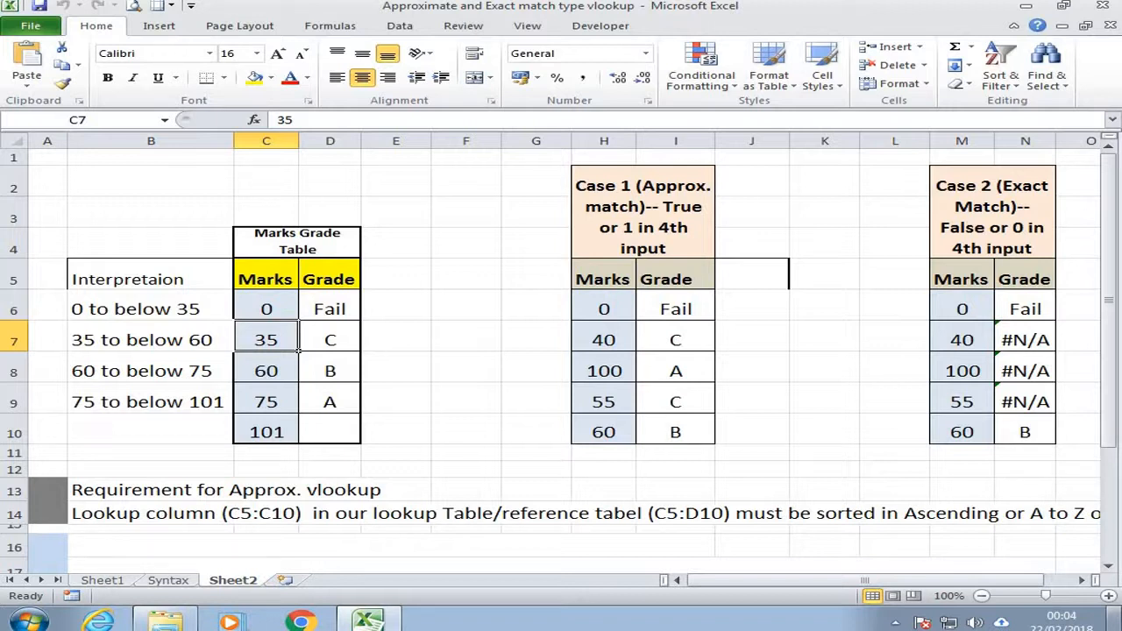
left_click(296, 381)
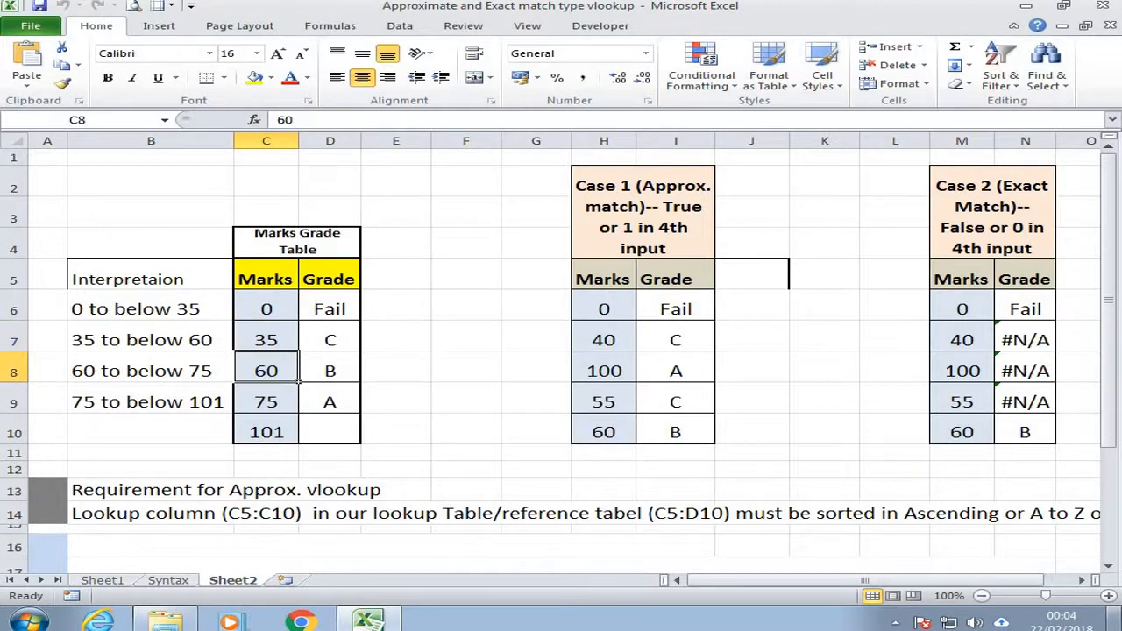
left_click(297, 350)
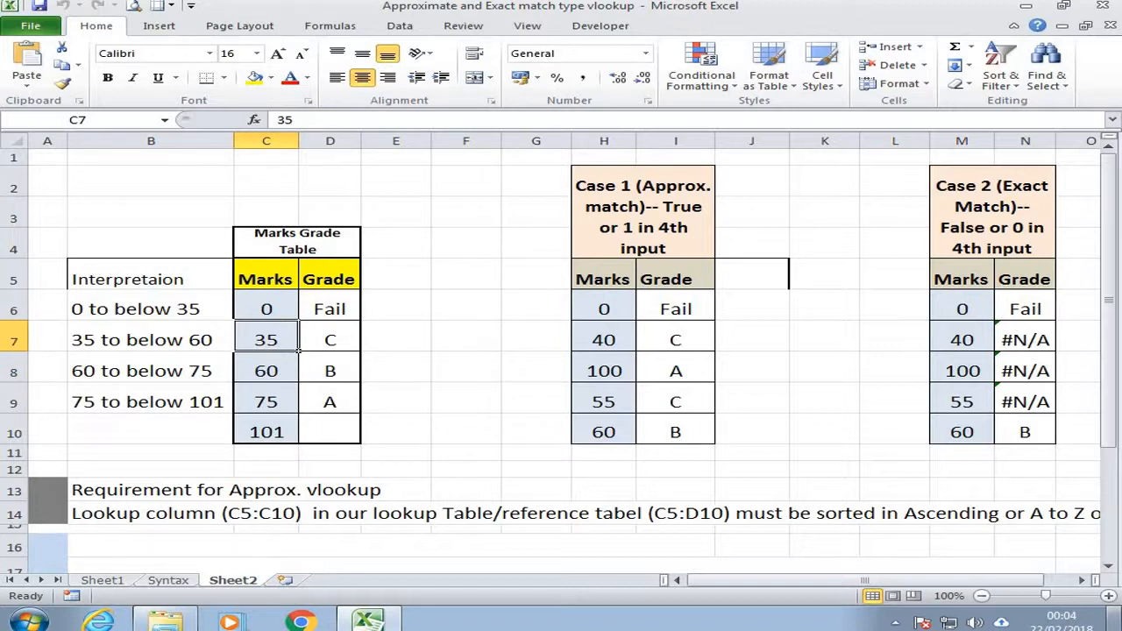
left_click(712, 348)
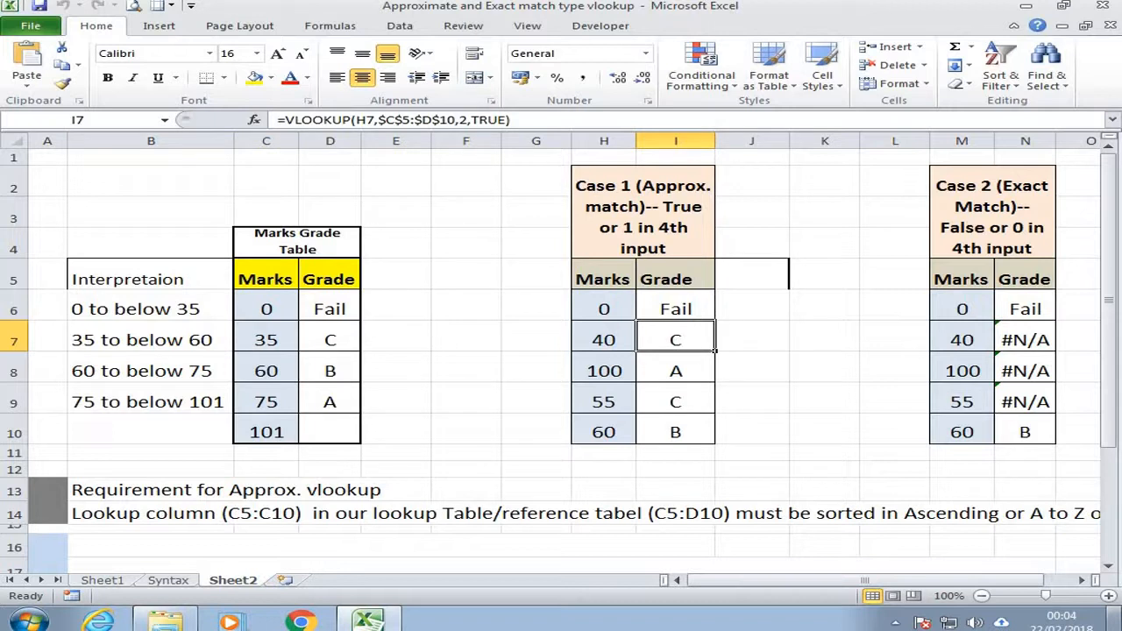
left_click(296, 408)
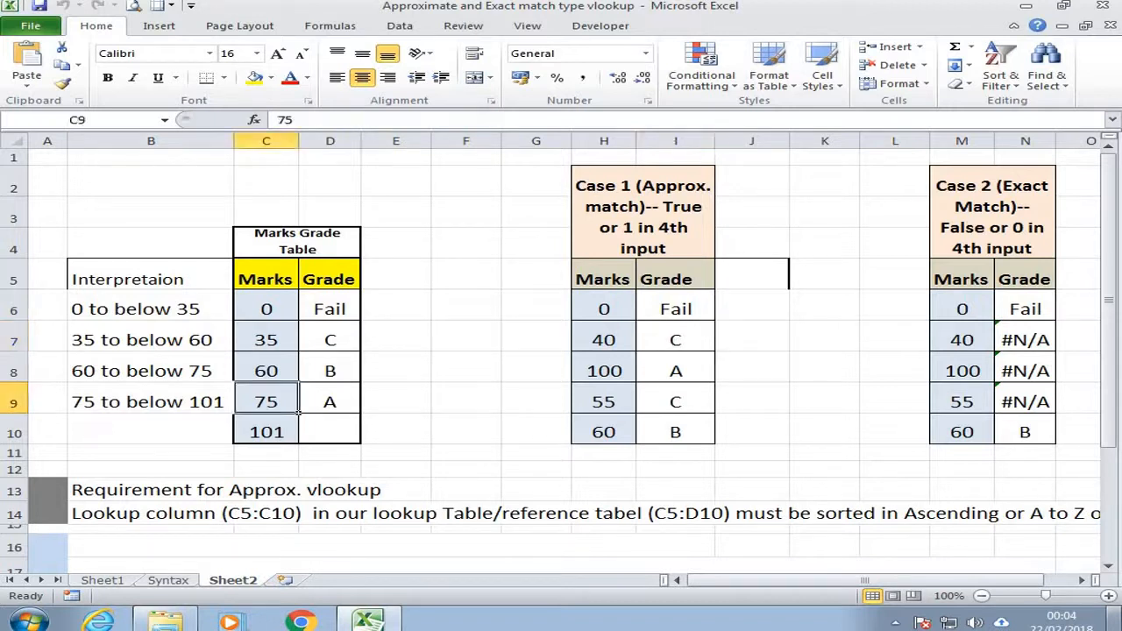
Trace the approximate match for mark 100 in H8 through the thresholds in C9:C10 to its grade in D9.
left_click(296, 438)
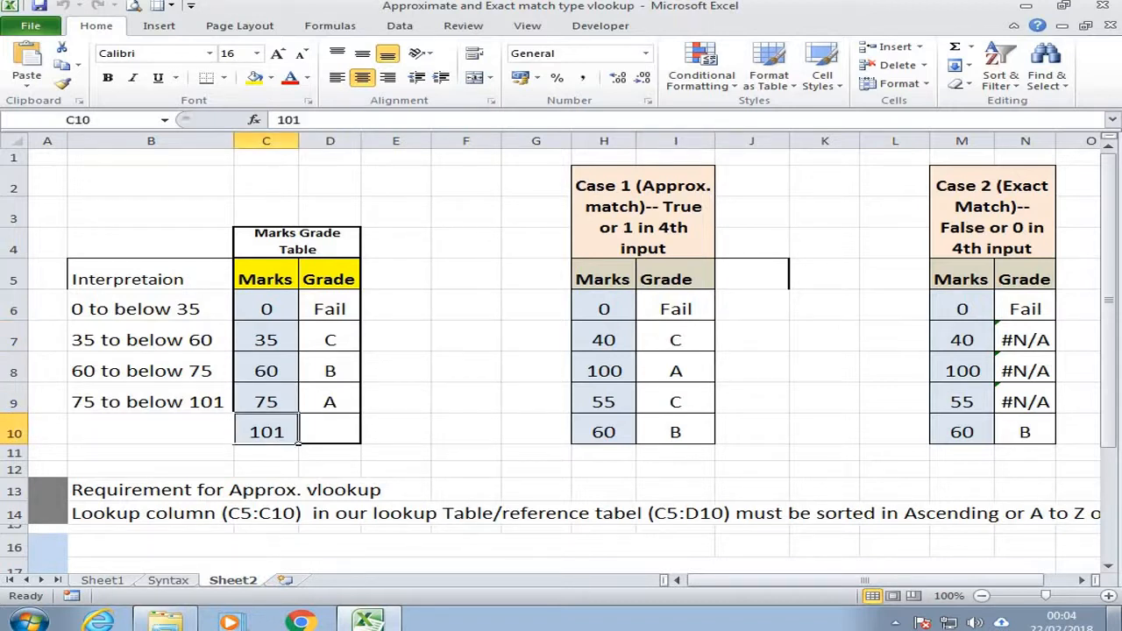
left_click(297, 408)
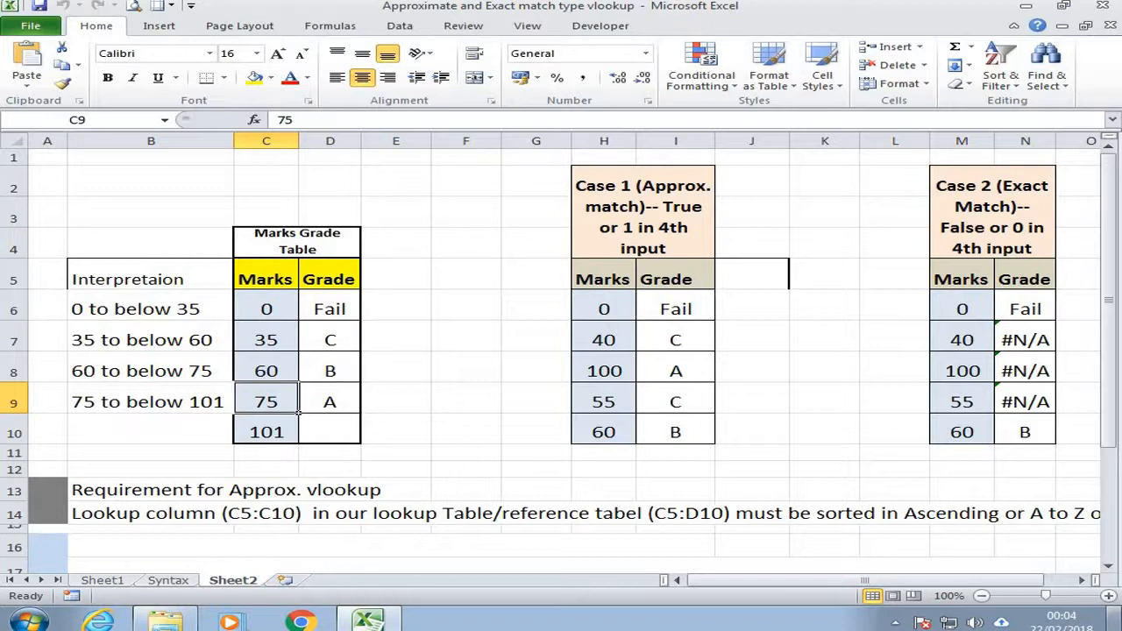
left_click(329, 401)
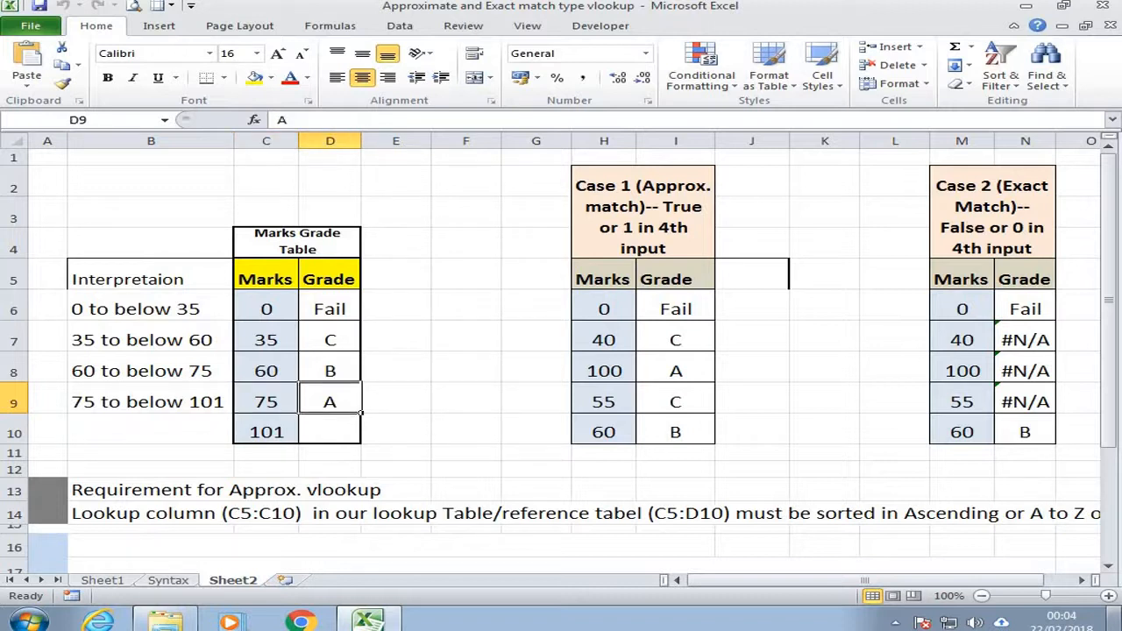
Compare mark 55 in H9 with the thresholds in C7:C8 and review the approximate VLOOKUP grade in I7.
left_click(631, 408)
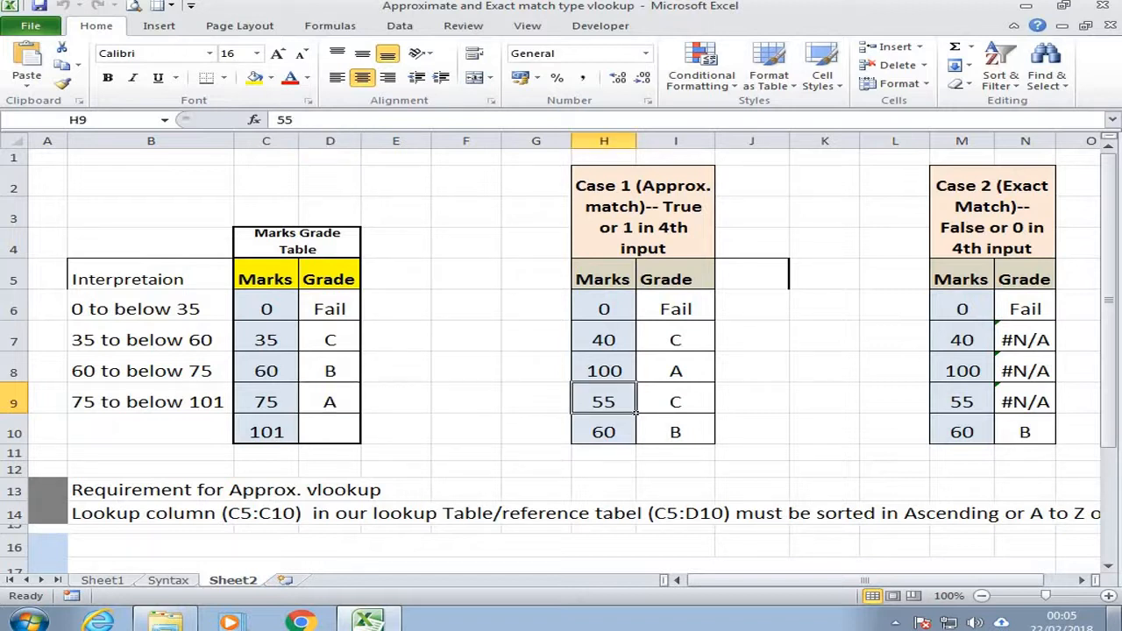
left_click(296, 348)
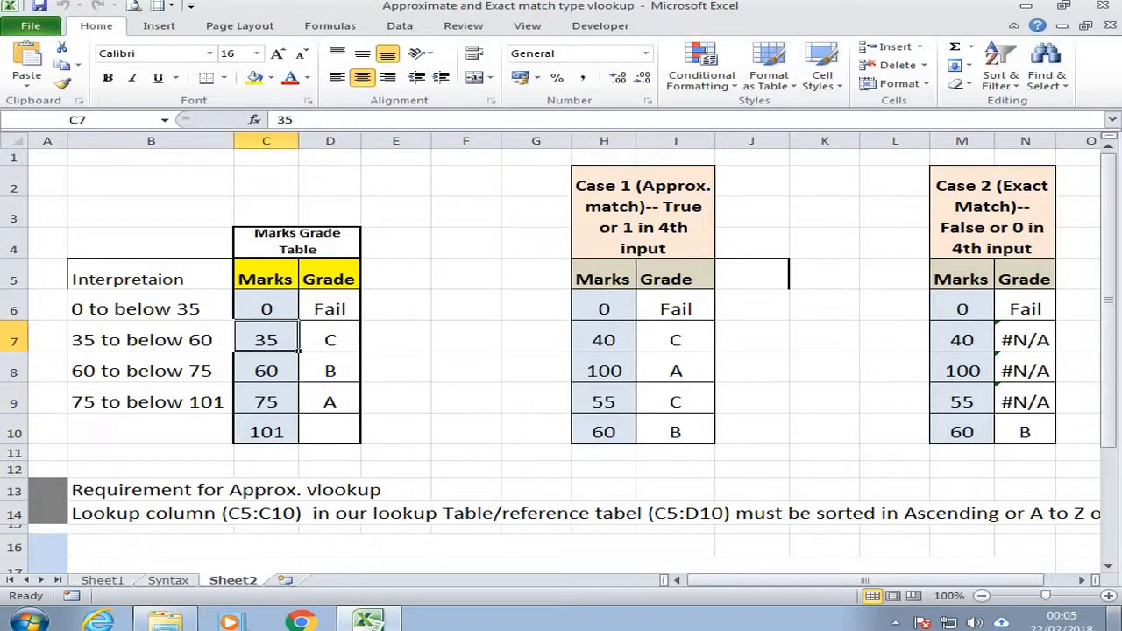
left_click(296, 379)
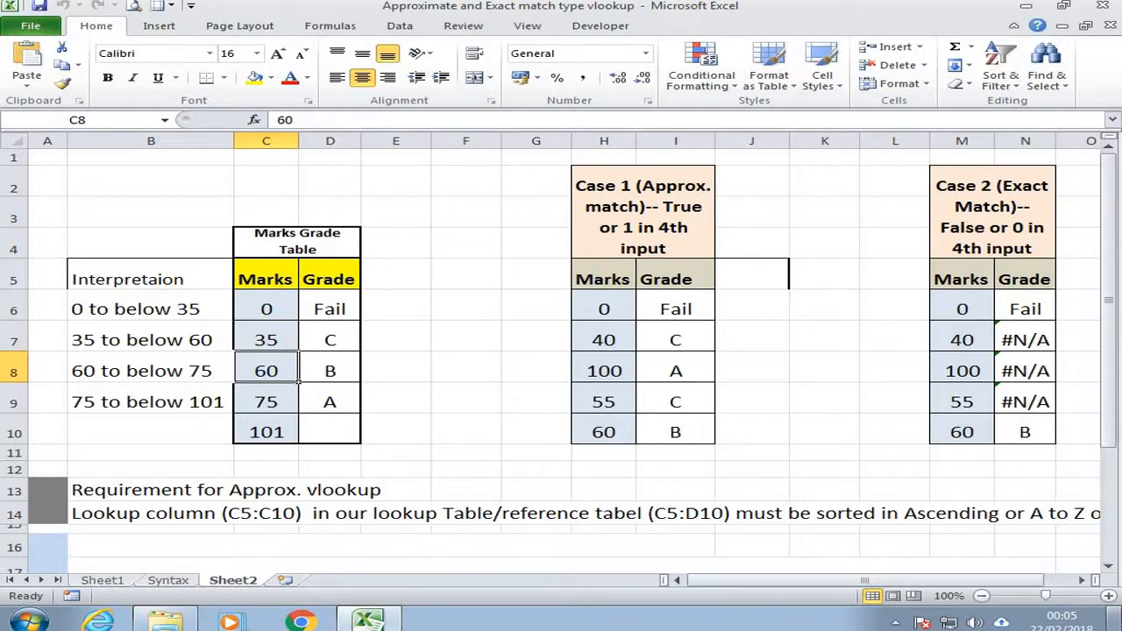
left_click(296, 349)
left_click(297, 379)
left_click(298, 350)
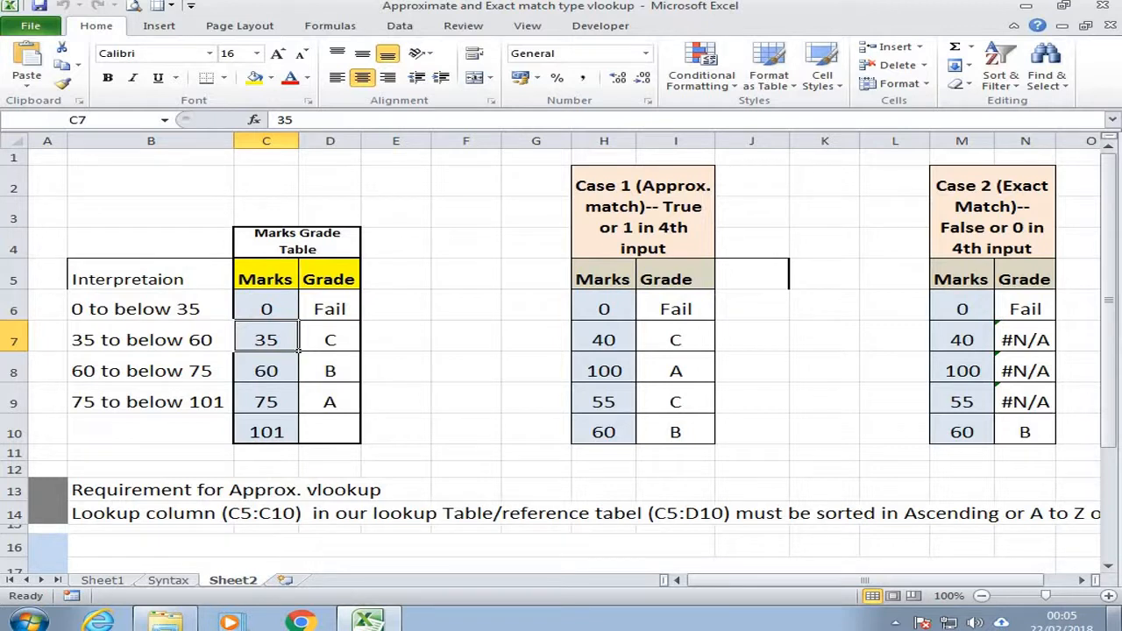
left_click(712, 349)
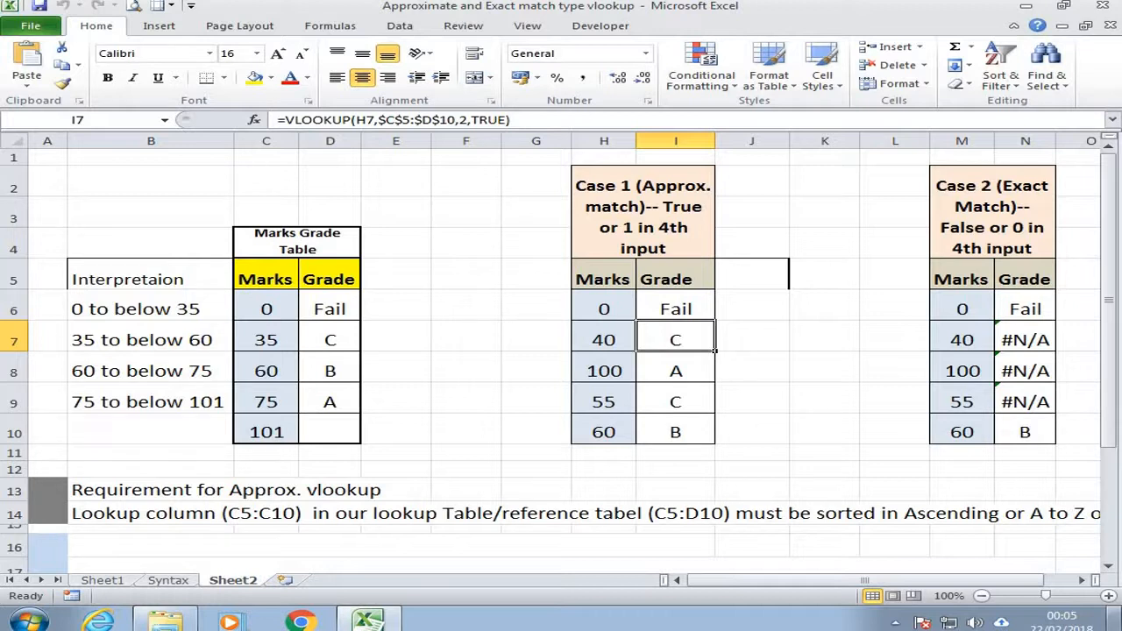
Match each marks range in the Interpretation column B6:B9 with its grade in column D of the grade table.
left_click_drag(149, 279, 149, 432)
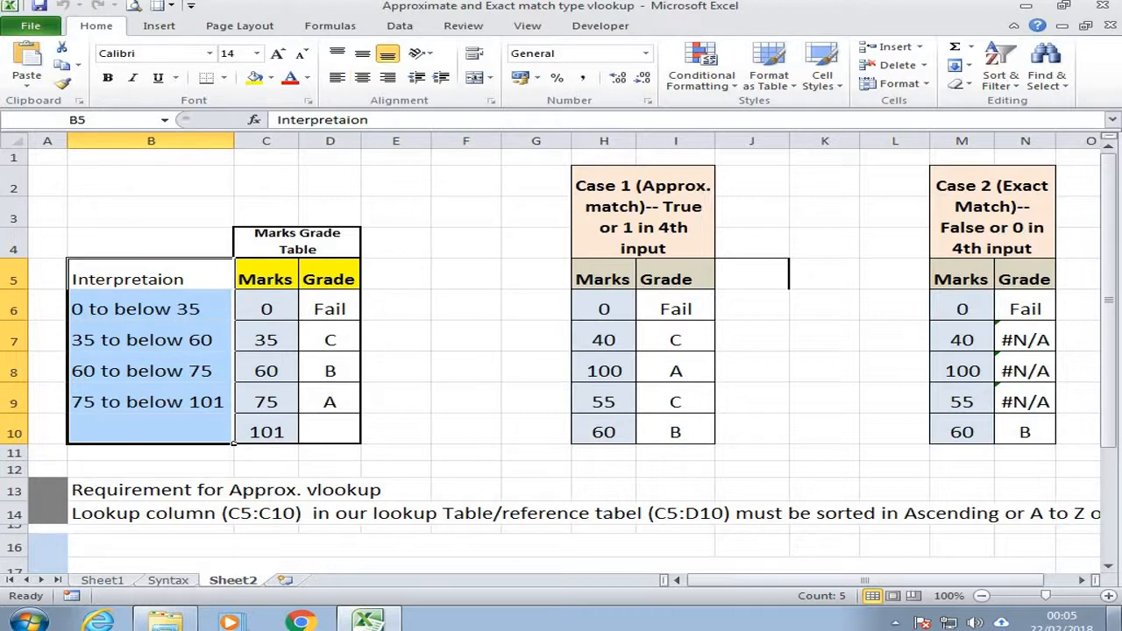
left_click(233, 319)
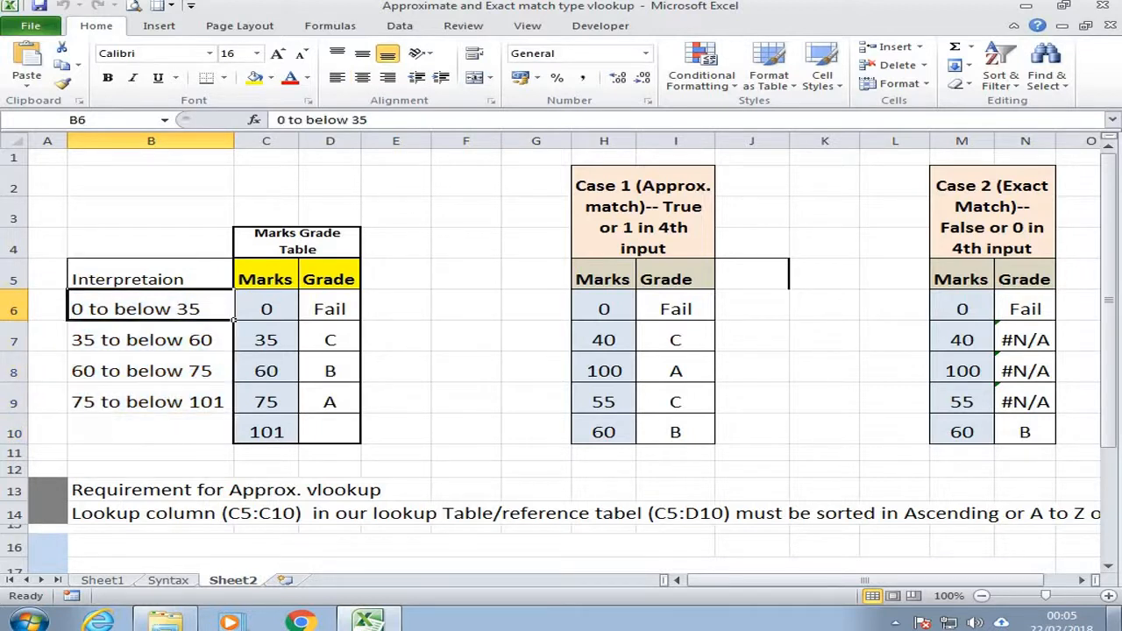
left_click(329, 308)
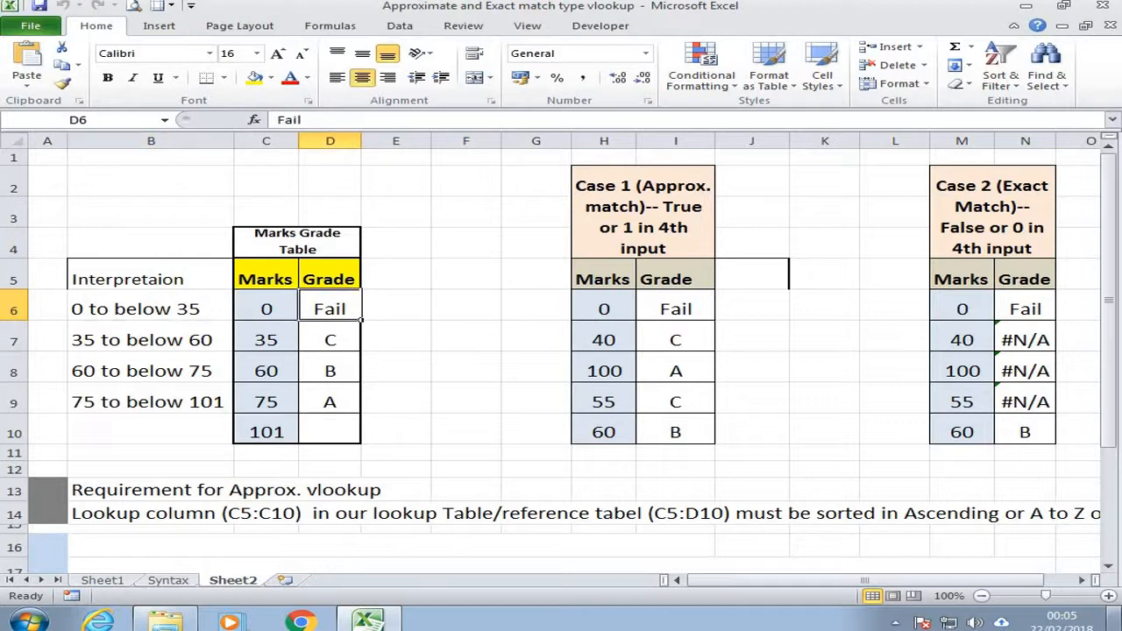
left_click(231, 349)
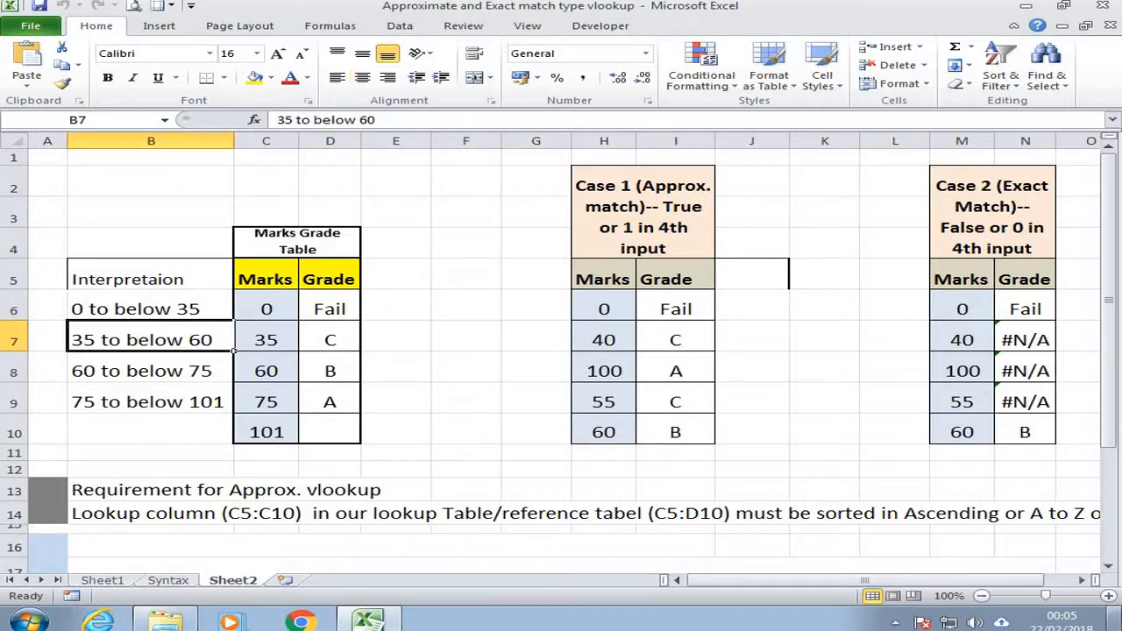
left_click(330, 341)
left_click(234, 381)
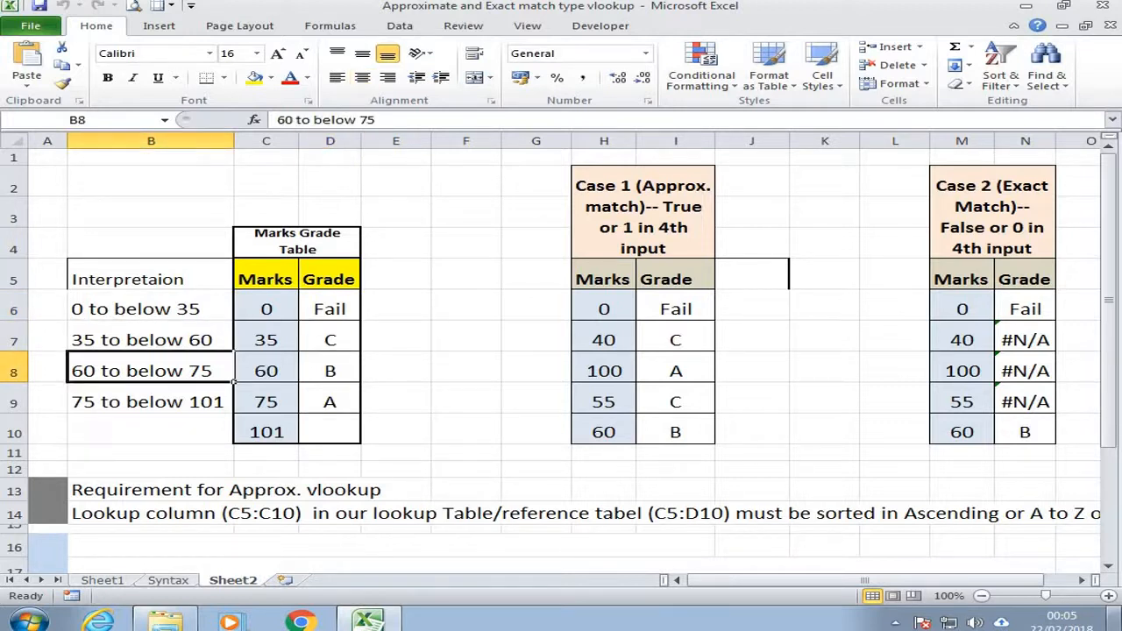
left_click(329, 371)
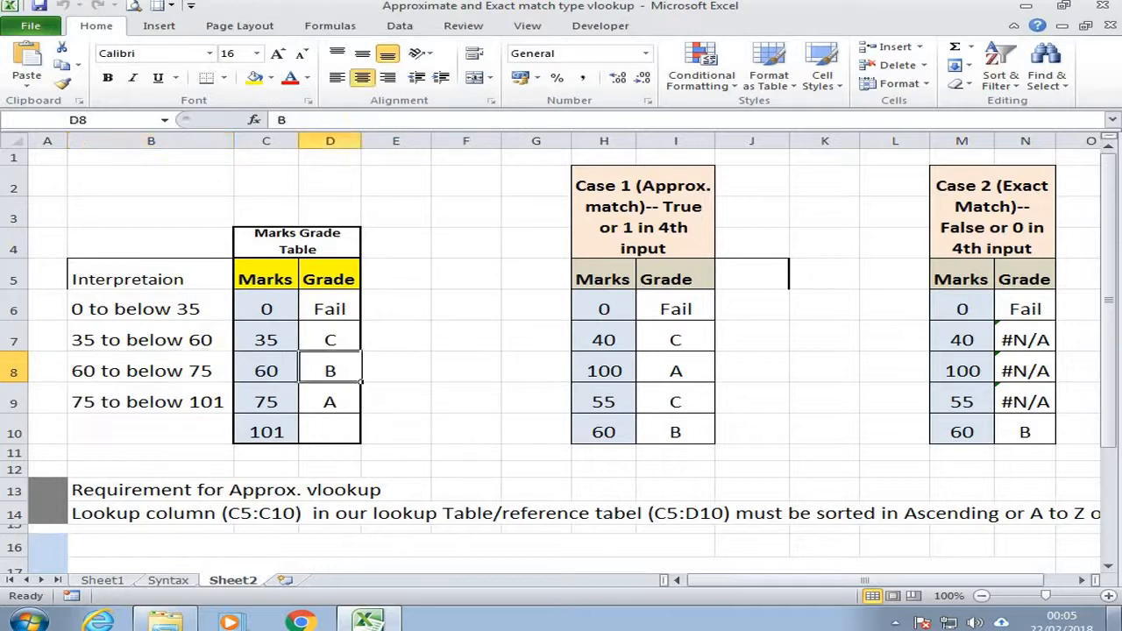
left_click(234, 412)
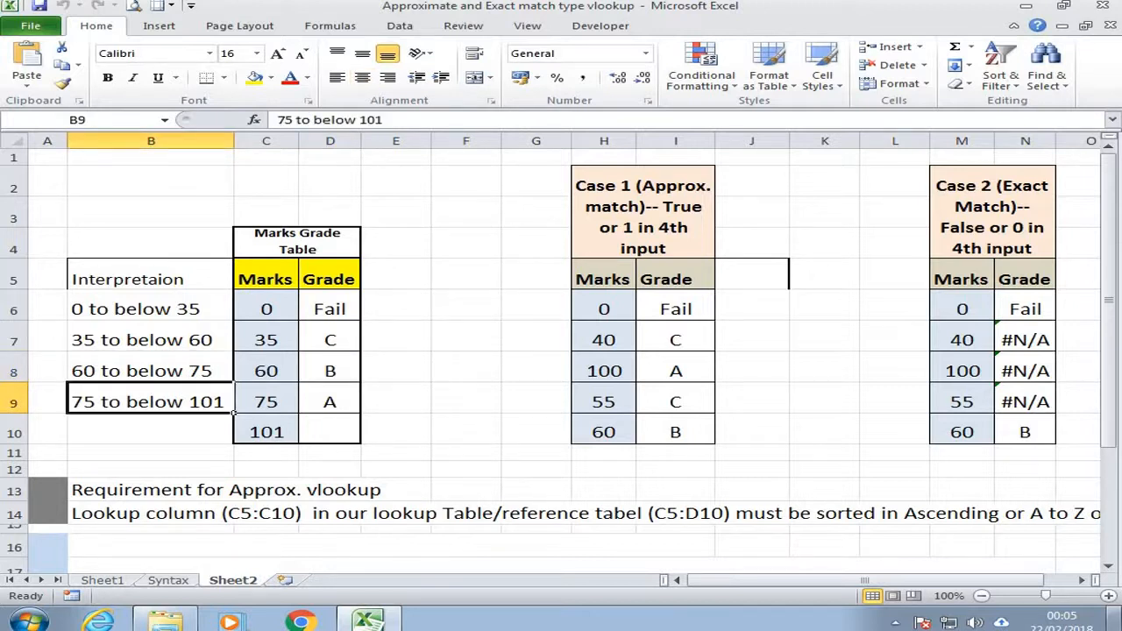